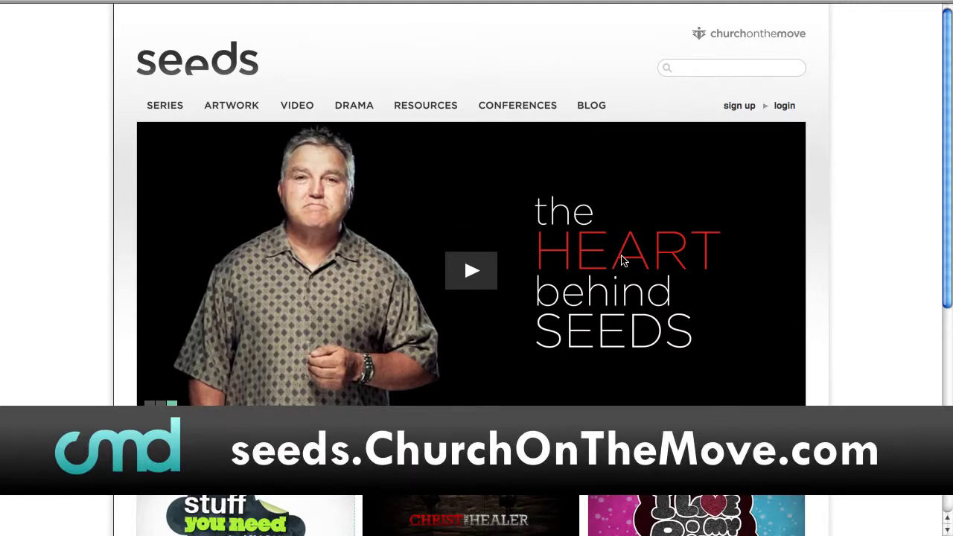
Step: Look over the Seeds homepage, including its featured items, and the series listings for adults, kids and students
{"action": "scroll", "coordinate": [627, 269], "scroll_direction": "down", "scroll_amount": 2}
{"action": "scroll", "coordinate": [627, 269], "scroll_direction": "up", "scroll_amount": 2}
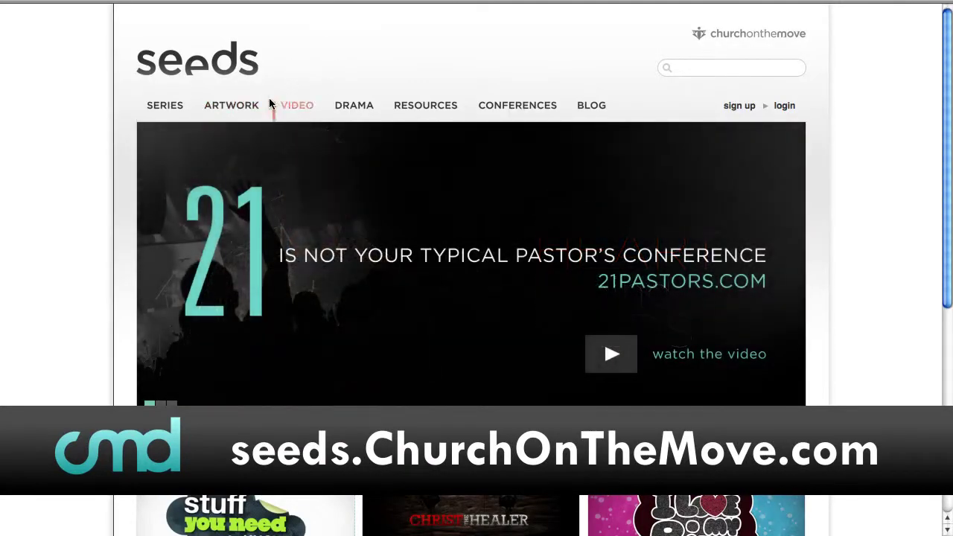
{"action": "scroll", "coordinate": [648, 277], "scroll_direction": "down", "scroll_amount": 5}
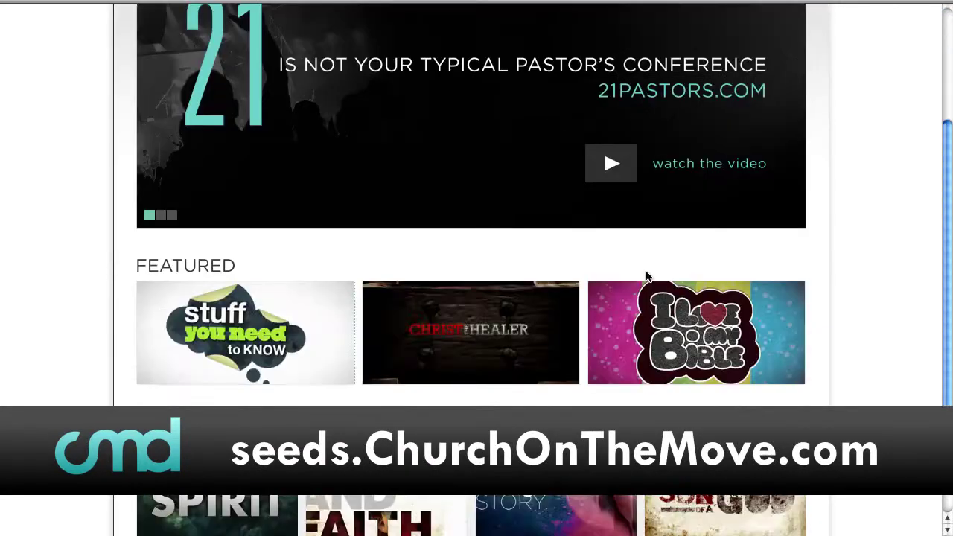
{"action": "scroll", "coordinate": [648, 277], "scroll_direction": "up", "scroll_amount": 4}
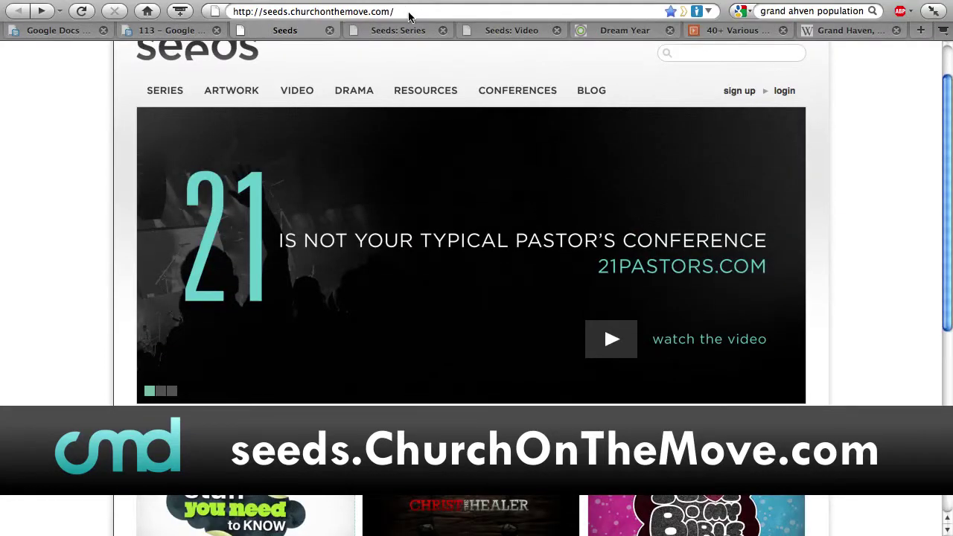
{"action": "left_click", "coordinate": [396, 33]}
{"action": "scroll", "coordinate": [472, 213], "scroll_direction": "down", "scroll_amount": 2}
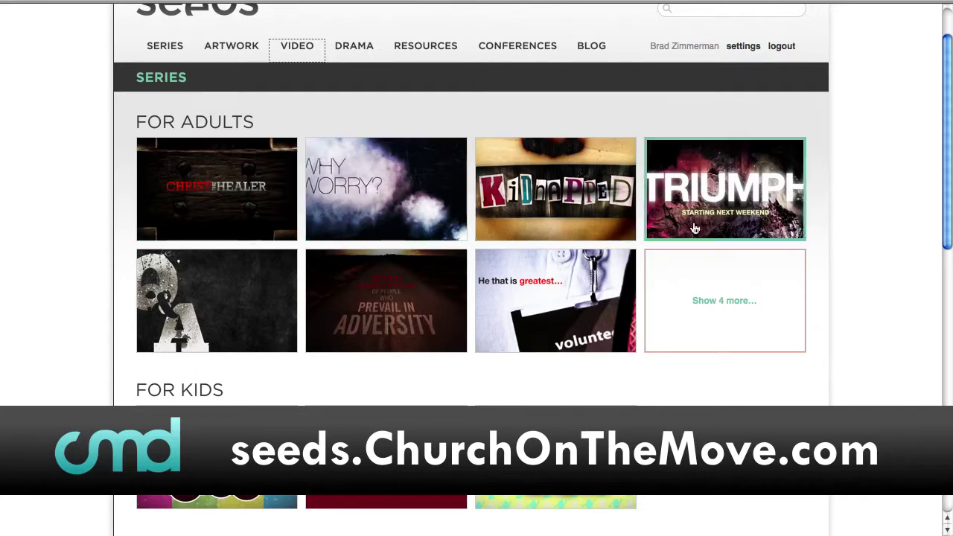
{"action": "scroll", "coordinate": [702, 287], "scroll_direction": "down", "scroll_amount": 10}
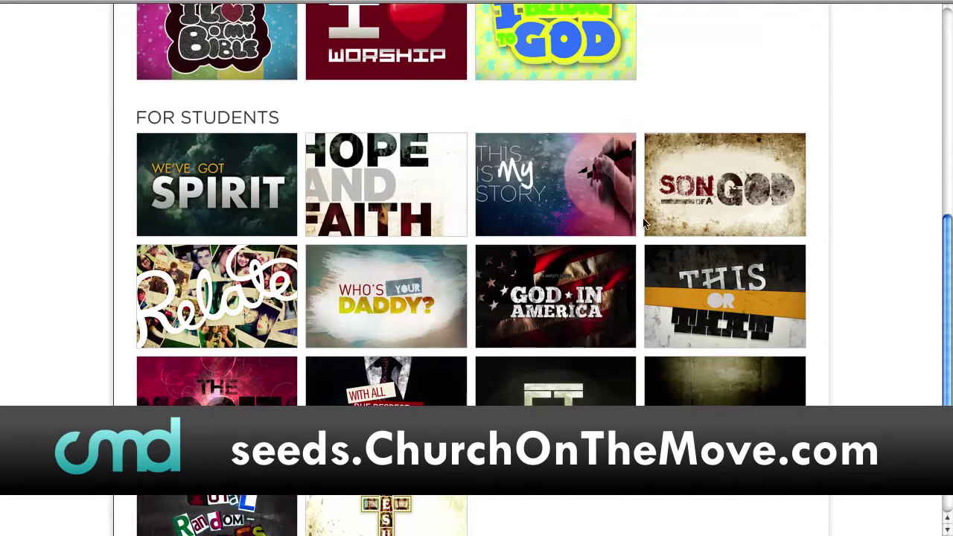
{"action": "scroll", "coordinate": [644, 224], "scroll_direction": "down", "scroll_amount": 3}
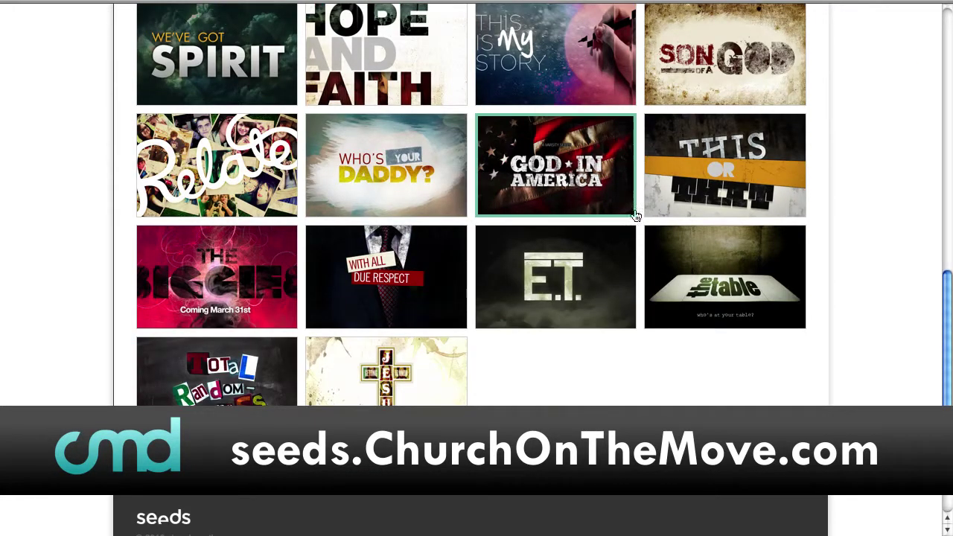
{"action": "scroll", "coordinate": [585, 261], "scroll_direction": "up", "scroll_amount": 2}
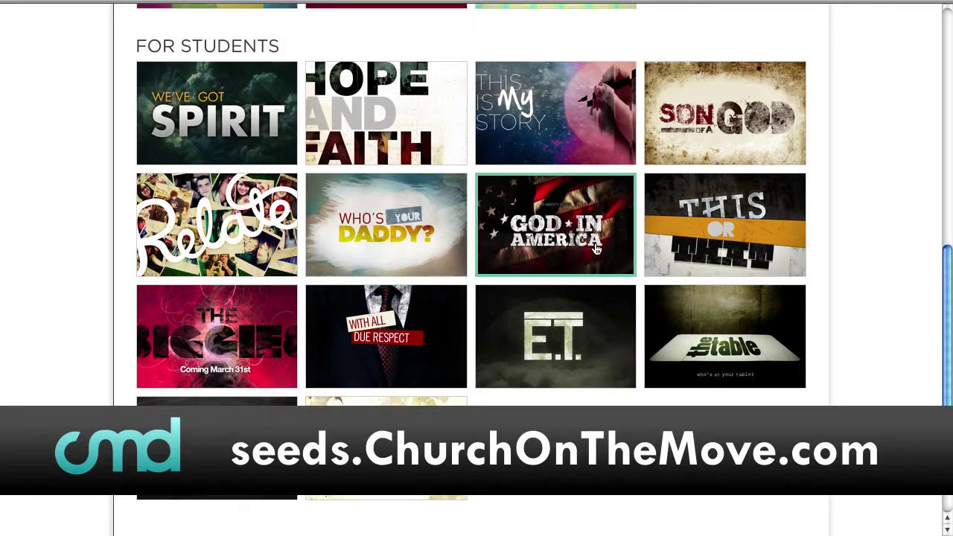
Step: Open the This Is My Story series from the student section and look over its included files
{"action": "left_click", "coordinate": [545, 106]}
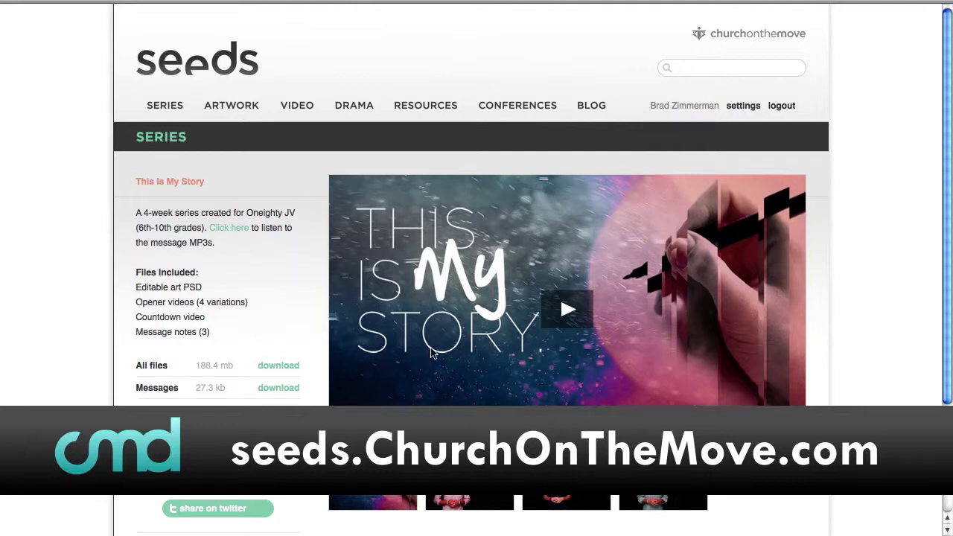
{"action": "scroll", "coordinate": [446, 352], "scroll_direction": "down", "scroll_amount": 2}
{"action": "scroll", "coordinate": [456, 352], "scroll_direction": "up", "scroll_amount": 1}
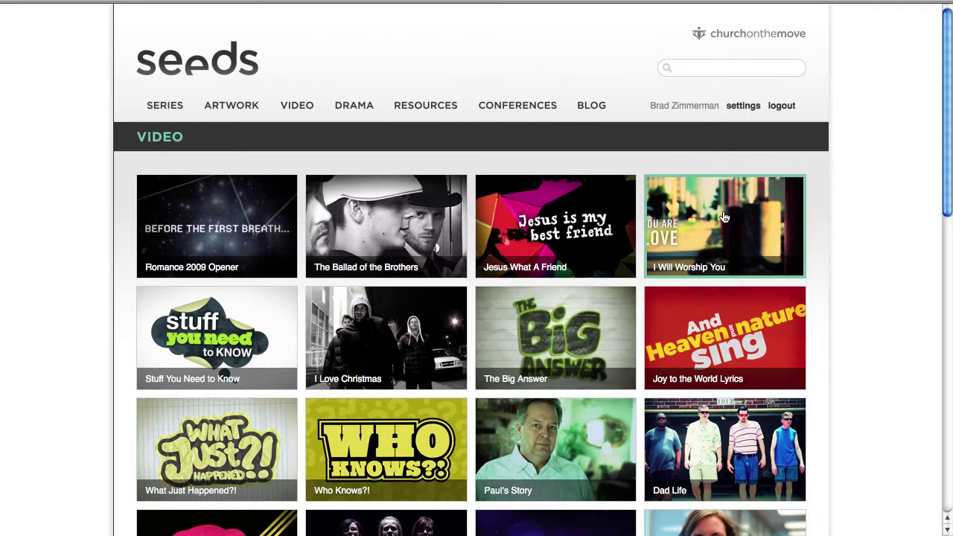
Step: Browse the Seeds video library and show all of the hidden motion backgrounds
{"action": "scroll", "coordinate": [689, 220], "scroll_direction": "down", "scroll_amount": 5}
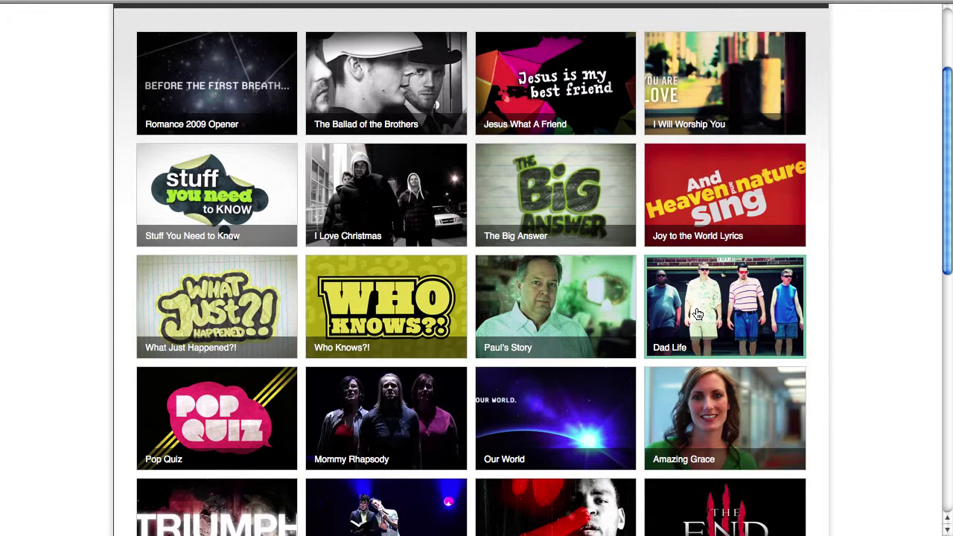
{"action": "scroll", "coordinate": [697, 314], "scroll_direction": "down", "scroll_amount": 20}
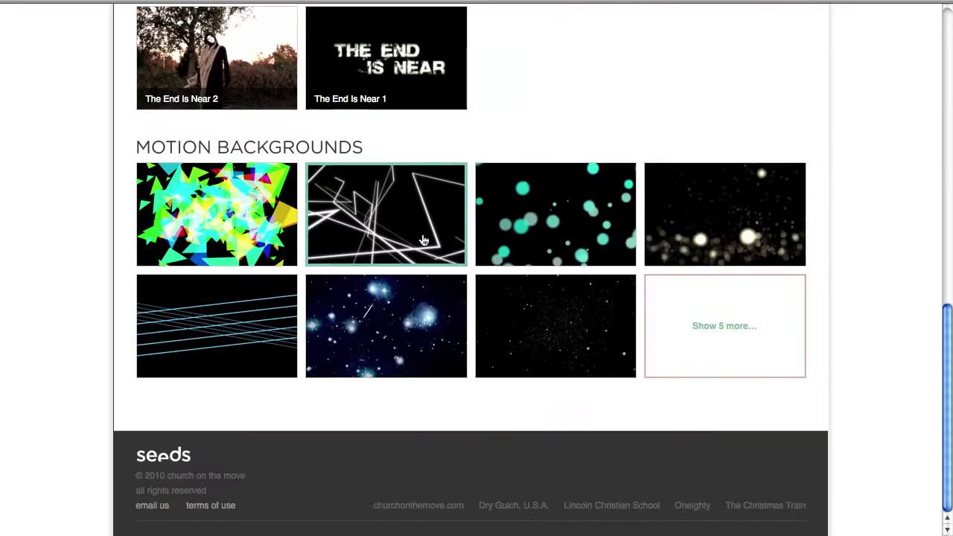
{"action": "left_click", "coordinate": [659, 336]}
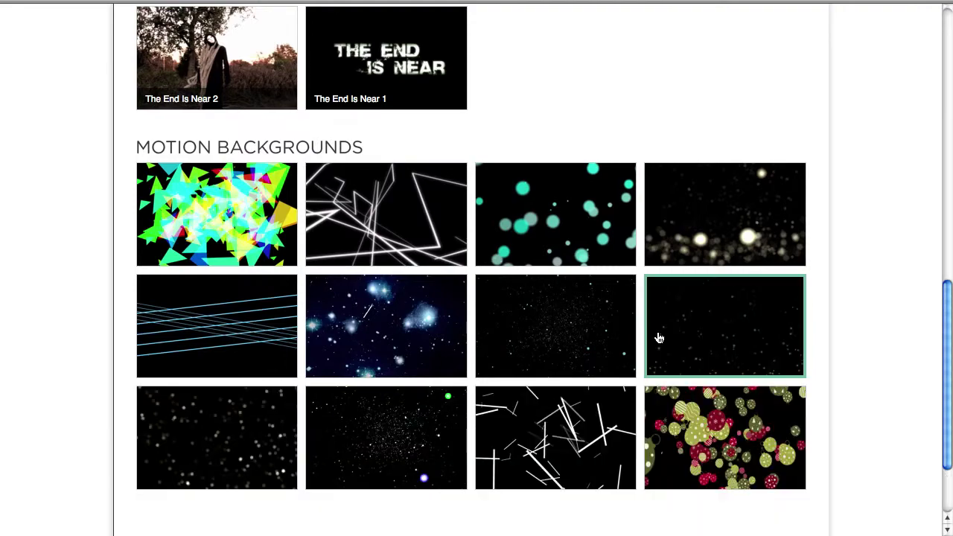
{"action": "scroll", "coordinate": [605, 309], "scroll_direction": "down", "scroll_amount": 3}
{"action": "scroll", "coordinate": [604, 309], "scroll_direction": "up", "scroll_amount": 15}
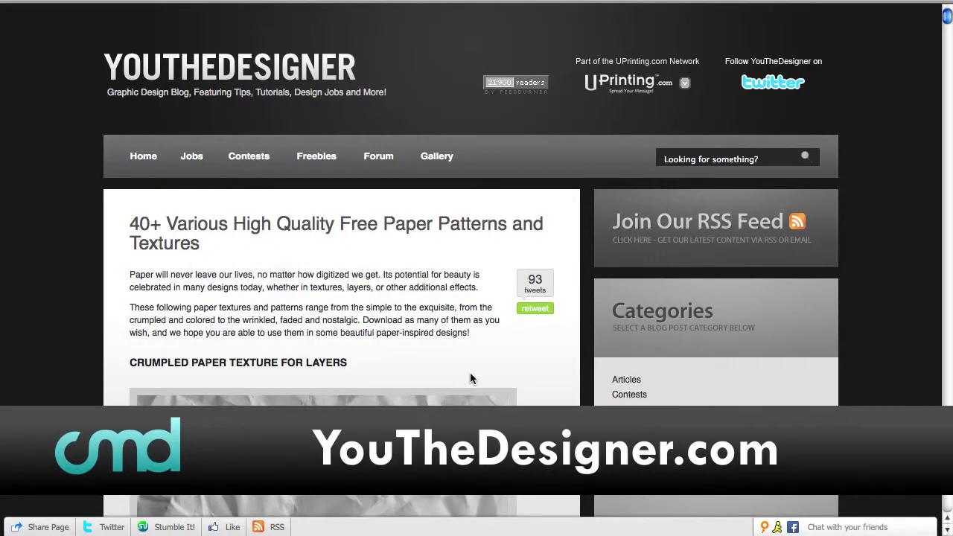
Step: Look through the free paper patterns and textures in the YouTheDesigner article
{"action": "scroll", "coordinate": [480, 381], "scroll_direction": "down", "scroll_amount": 8}
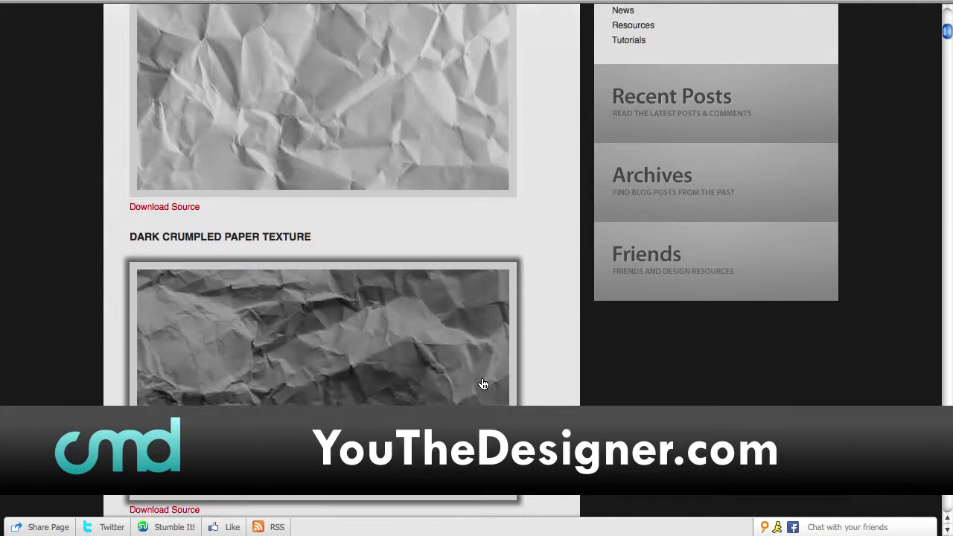
{"action": "scroll", "coordinate": [483, 384], "scroll_direction": "down", "scroll_amount": 12}
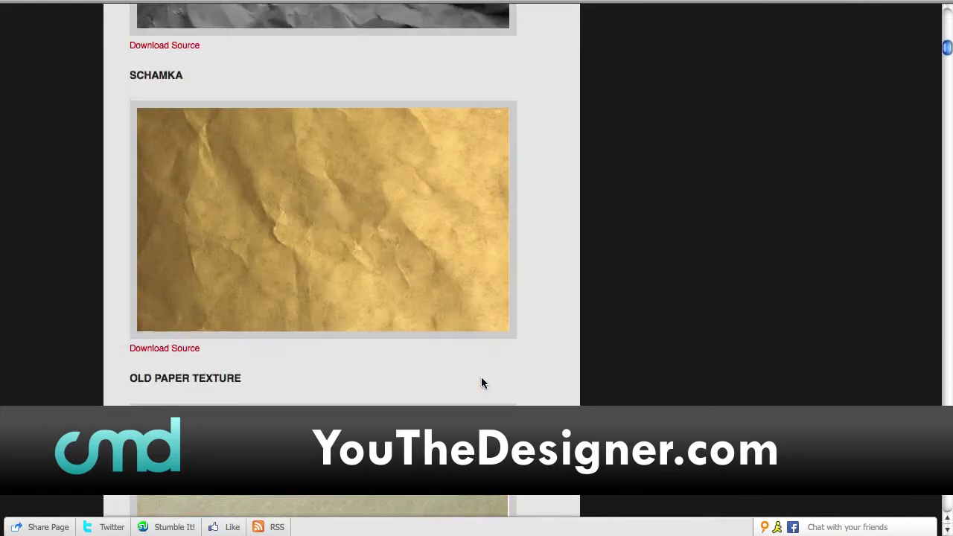
{"action": "scroll", "coordinate": [483, 385], "scroll_direction": "down", "scroll_amount": 2}
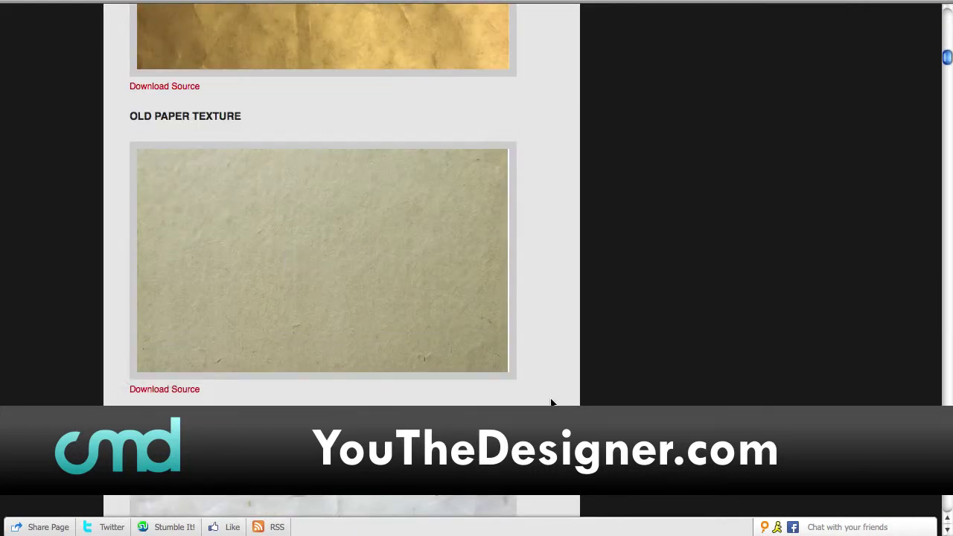
{"action": "scroll", "coordinate": [551, 395], "scroll_direction": "down", "scroll_amount": 3}
{"action": "scroll", "coordinate": [549, 406], "scroll_direction": "down", "scroll_amount": 3}
{"action": "scroll", "coordinate": [547, 406], "scroll_direction": "down", "scroll_amount": 3}
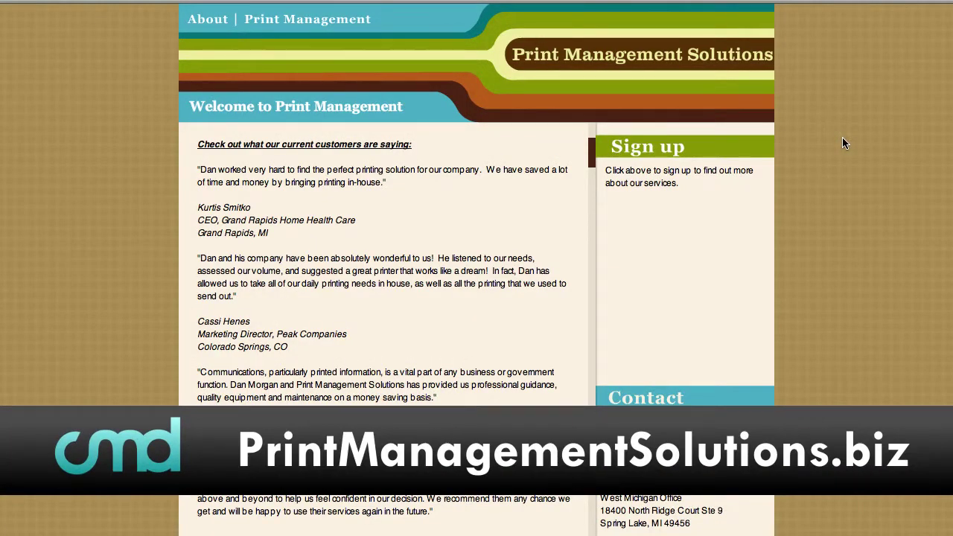
Step: Open the sign-up form on the Print Management Solutions site, look at its fields and close it
{"action": "left_click", "coordinate": [755, 147]}
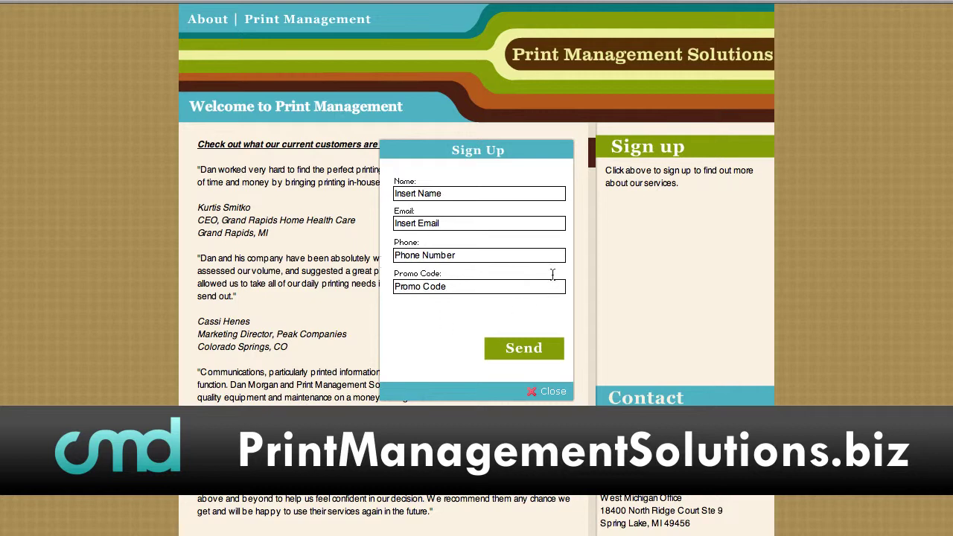
{"action": "left_click", "coordinate": [544, 396]}
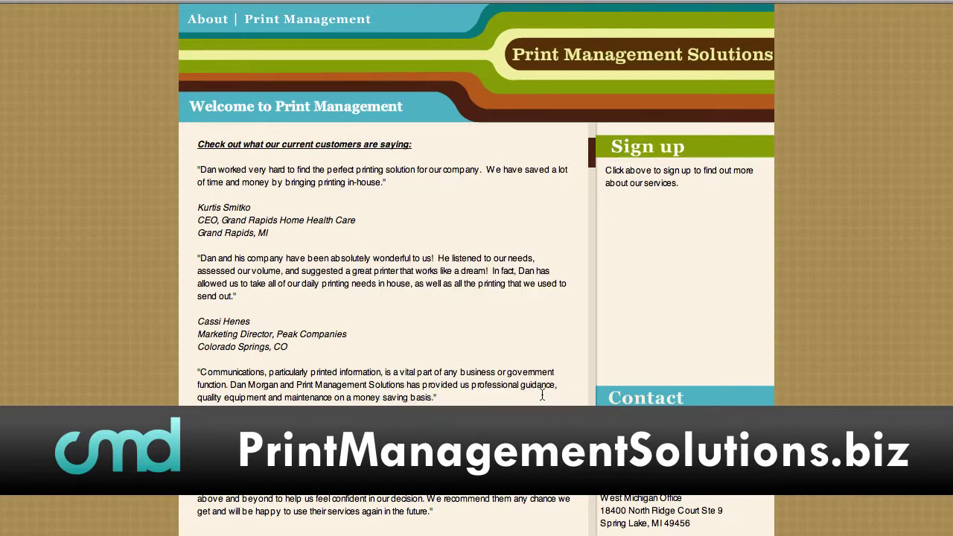
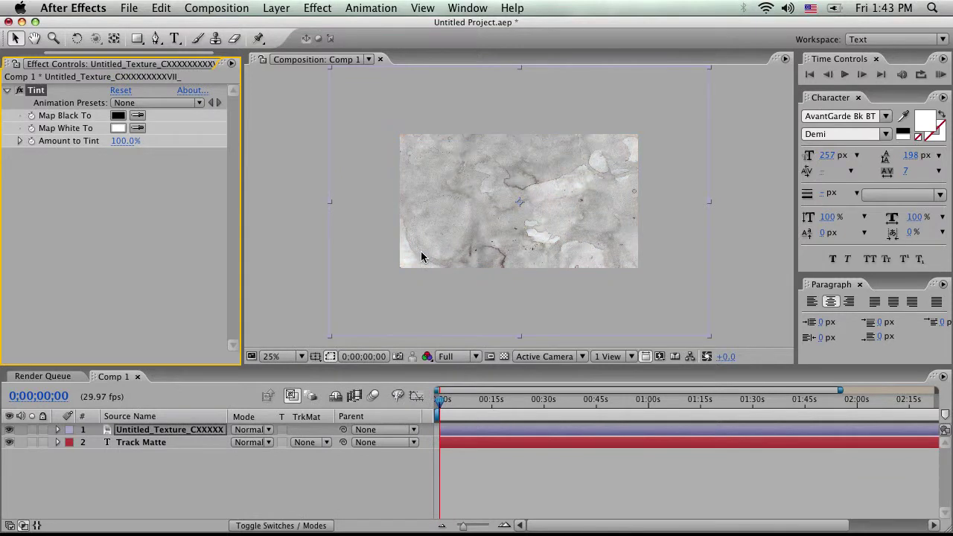
Step: Set the Track Matte text layer to use the texture layer above it as a luma matte
{"action": "left_click", "coordinate": [310, 443]}
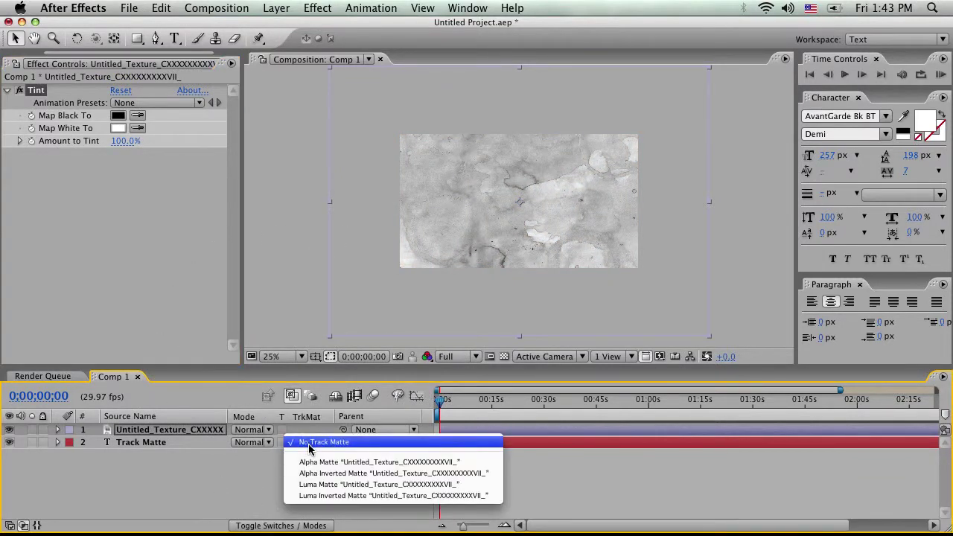
{"action": "left_click", "coordinate": [325, 484]}
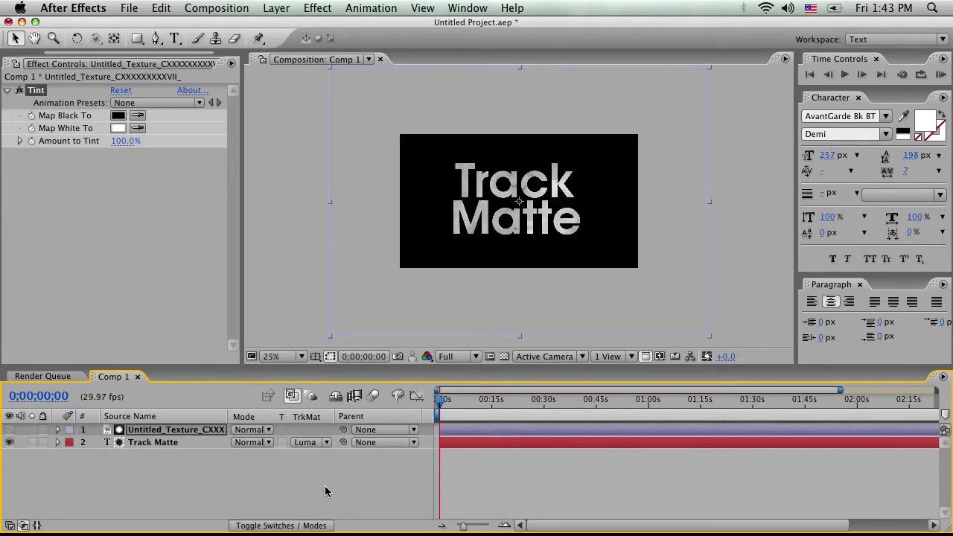
{"action": "key", "text": "period"}
{"action": "key", "text": "period"}
{"action": "key", "text": "comma"}
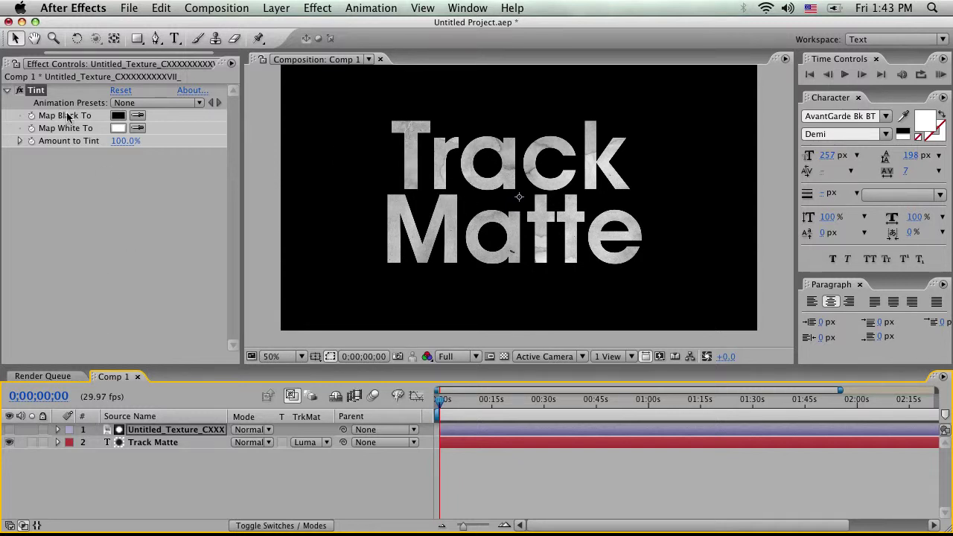
Step: Create a deep red solid in the composition, 1280 by 720 pixels with square pixels
{"action": "right_click", "coordinate": [113, 487]}
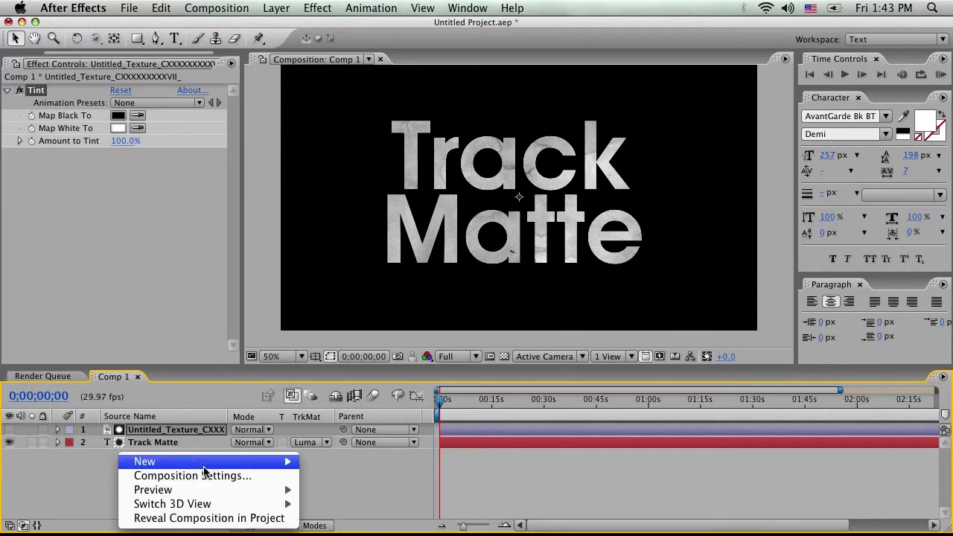
{"action": "mouse_move", "coordinate": [242, 469]}
{"action": "left_click", "coordinate": [378, 438]}
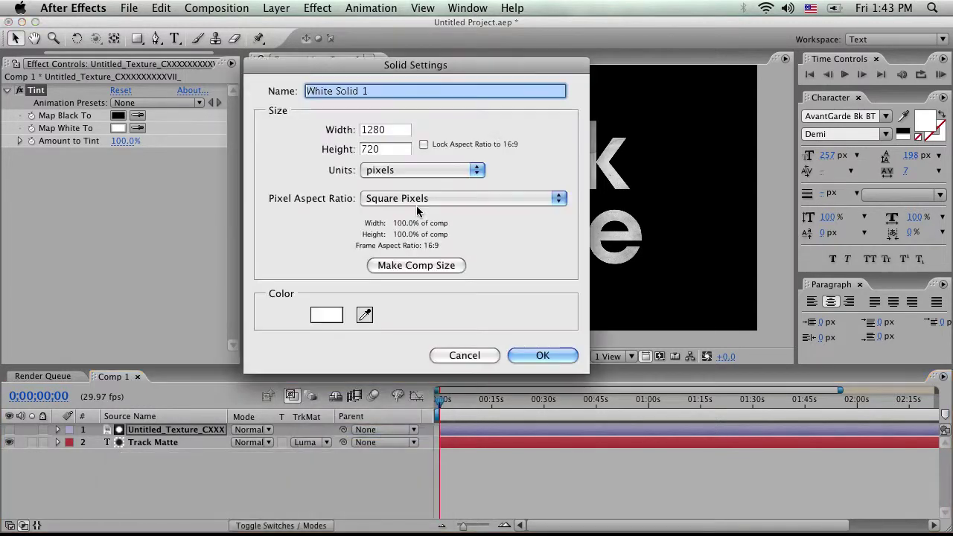
{"action": "left_click", "coordinate": [328, 315]}
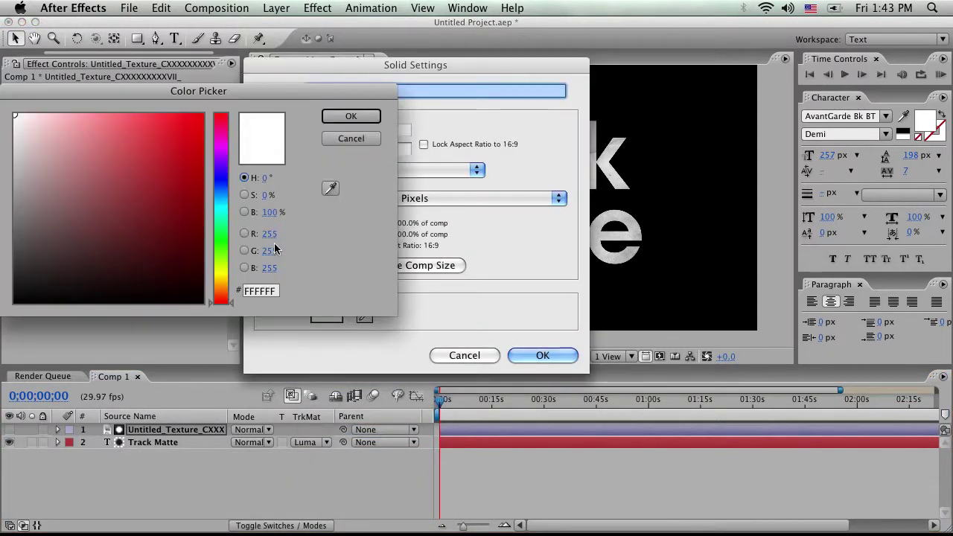
{"action": "left_click_drag", "start_coordinate": [202, 245], "coordinate": [205, 200]}
{"action": "left_click", "coordinate": [348, 116]}
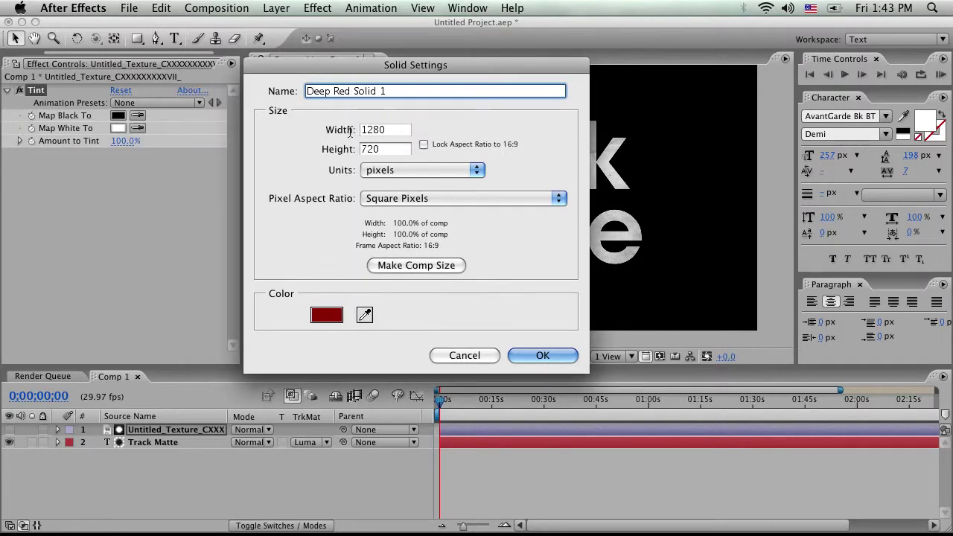
{"action": "left_click", "coordinate": [525, 357]}
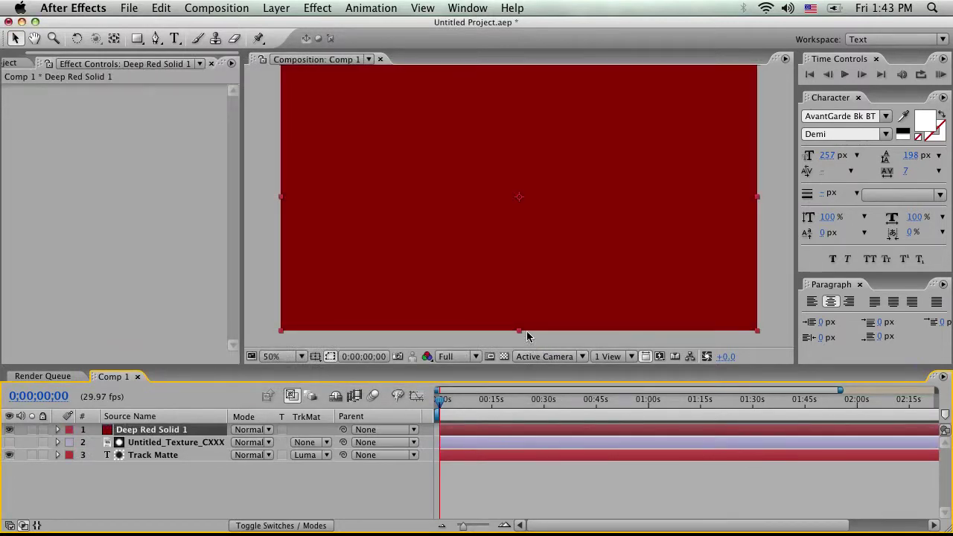
Step: Move the deep red solid below the Track Matte text layer so it serves as the background
{"action": "left_click_drag", "start_coordinate": [174, 436], "coordinate": [179, 467]}
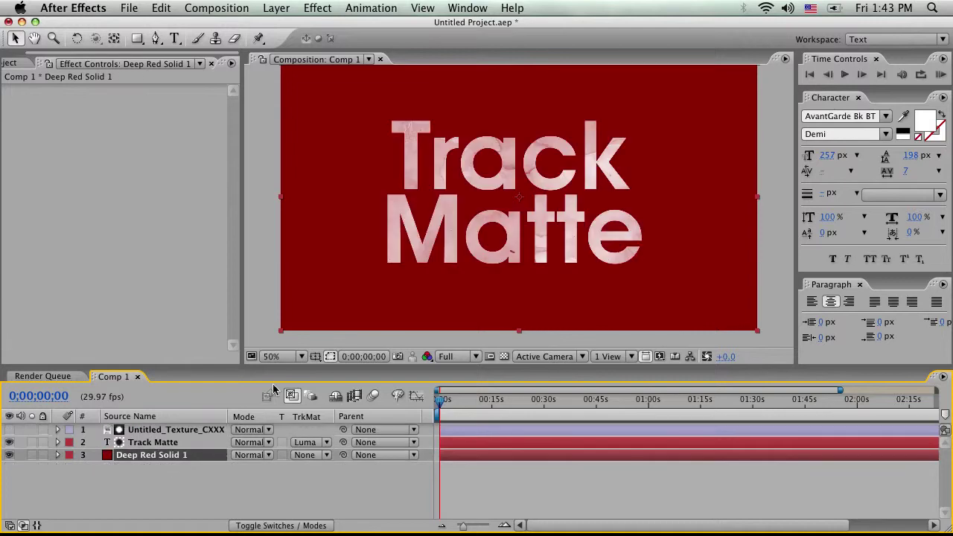
{"action": "scroll", "coordinate": [486, 269], "scroll_direction": "up", "scroll_amount": 3}
{"action": "scroll", "coordinate": [486, 269], "scroll_direction": "down", "scroll_amount": 3}
{"action": "scroll", "coordinate": [486, 269], "scroll_direction": "up", "scroll_amount": 2}
{"action": "scroll", "coordinate": [510, 126], "scroll_direction": "down", "scroll_amount": 2}
Step: Apply the Levels color correction to the texture layer and pull its input white and black points inward
{"action": "left_click", "coordinate": [148, 432]}
{"action": "right_click", "coordinate": [117, 205]}
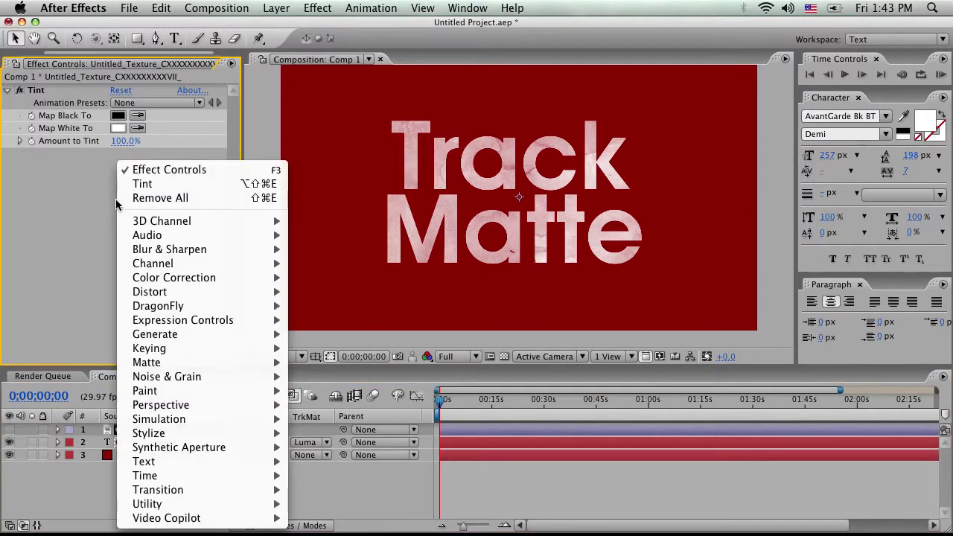
{"action": "mouse_move", "coordinate": [268, 277]}
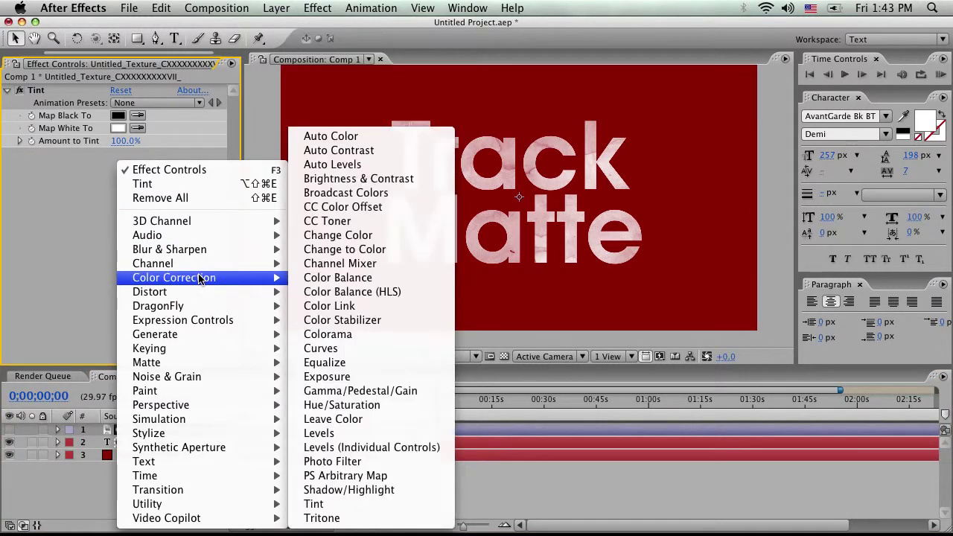
{"action": "left_click", "coordinate": [313, 433]}
{"action": "left_click_drag", "start_coordinate": [244, 233], "coordinate": [206, 254]}
{"action": "left_click_drag", "start_coordinate": [46, 252], "coordinate": [188, 255]}
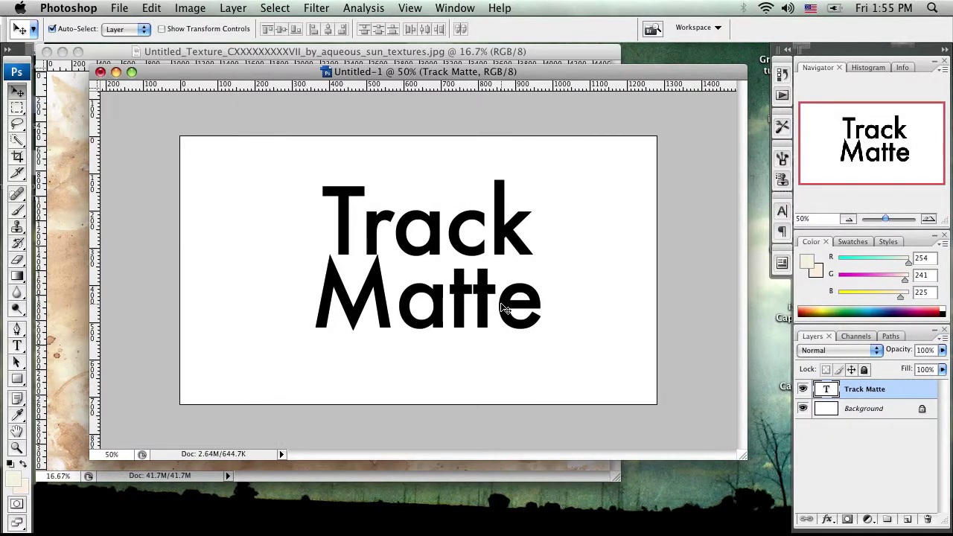
Step: In Photoshop, copy the paper texture image into the Track Matte document as a layer above the text and shift it left
{"action": "left_click", "coordinate": [85, 214]}
{"action": "left_click_drag", "start_coordinate": [372, 243], "coordinate": [629, 269]}
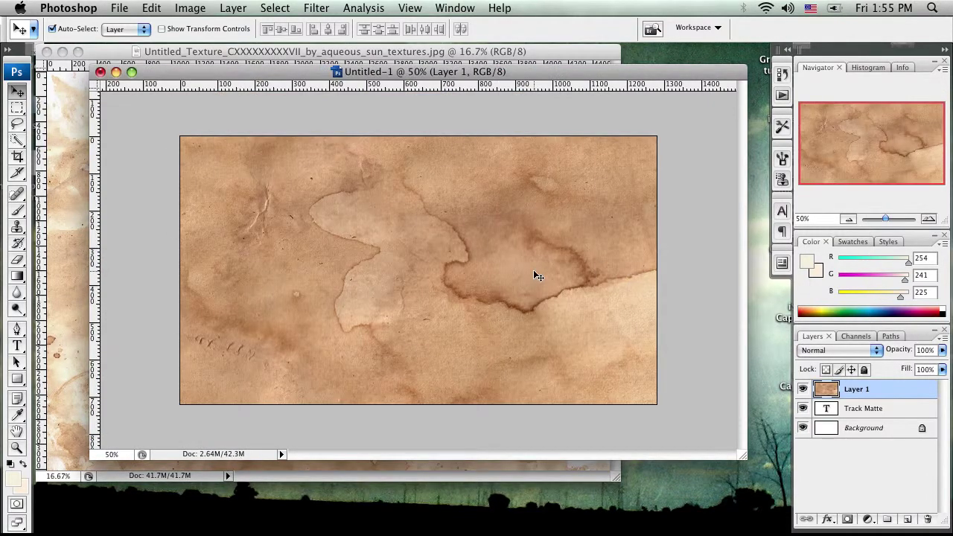
{"action": "left_click_drag", "start_coordinate": [533, 270], "coordinate": [495, 273]}
Step: Scale the paper texture layer to about 36.8% and move it up and left so it fills the whole canvas
{"action": "key", "text": "super+t"}
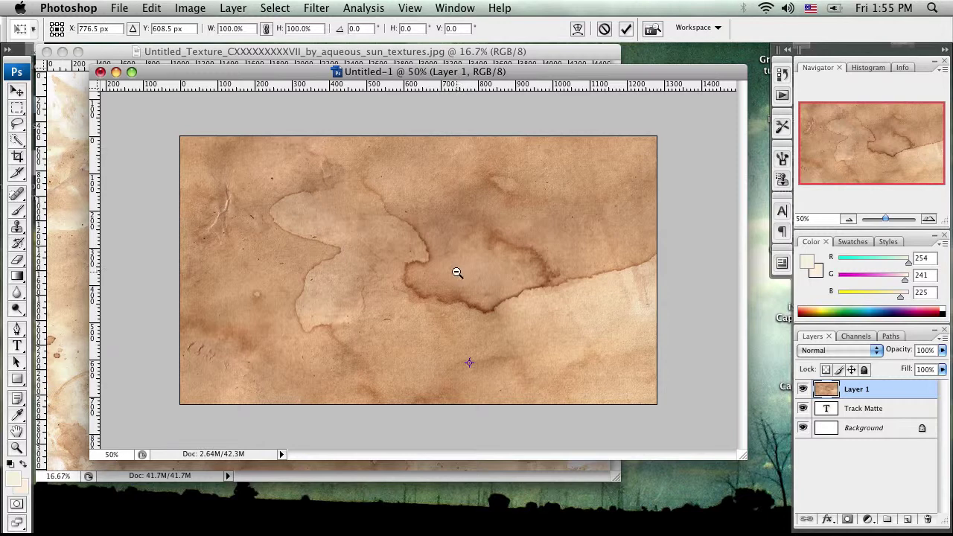
{"action": "left_click", "coordinate": [457, 272], "text": "alt"}
{"action": "left_click", "coordinate": [457, 272], "text": "alt"}
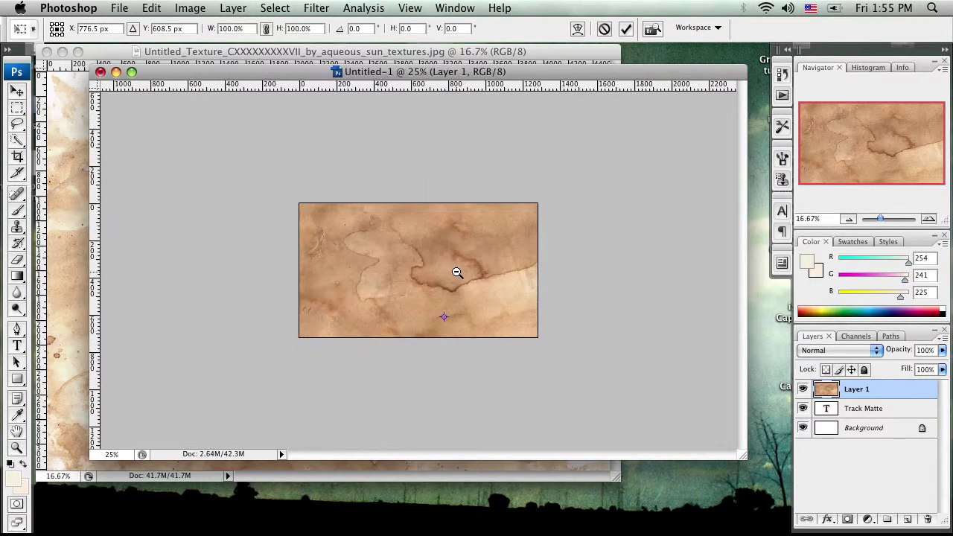
{"action": "left_click", "coordinate": [457, 273], "text": "alt"}
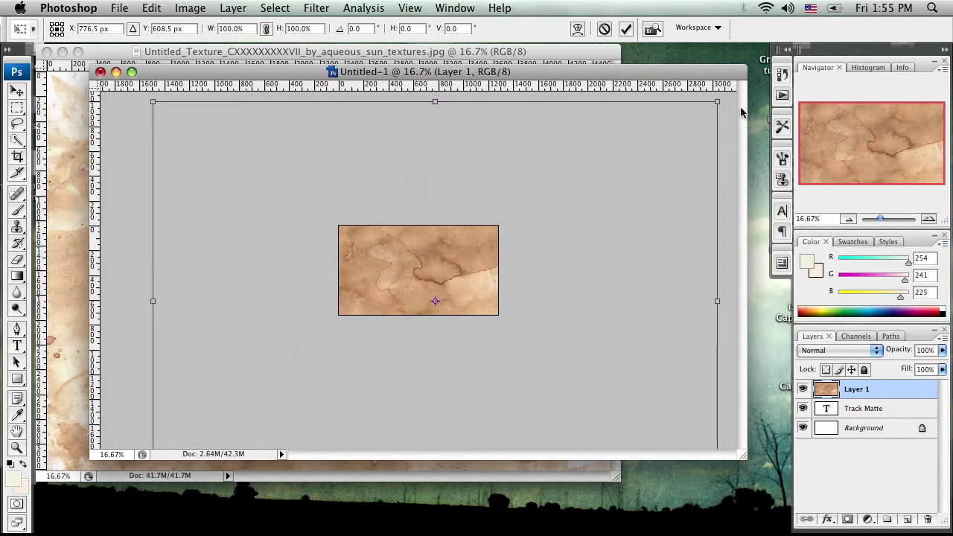
{"action": "left_click_drag", "start_coordinate": [718, 102], "coordinate": [539, 227]}
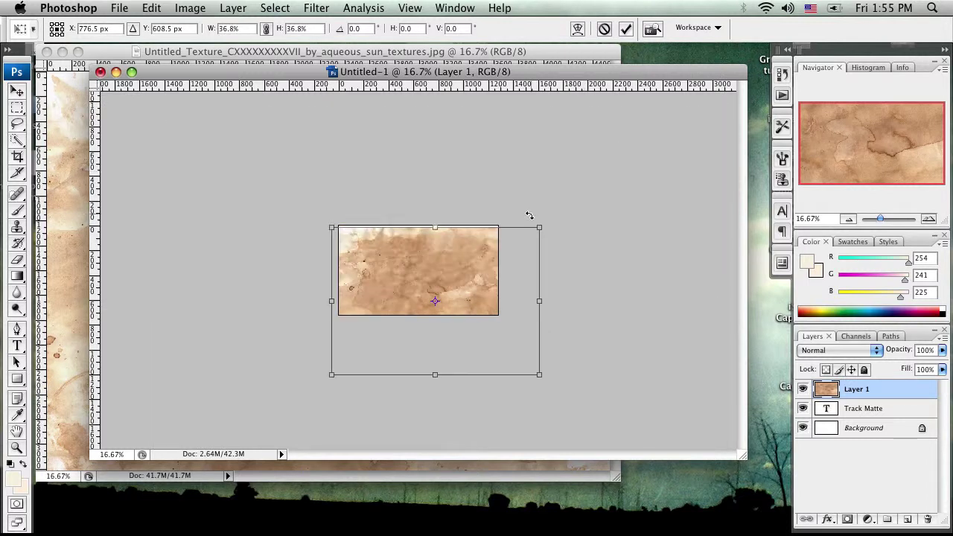
{"action": "left_click_drag", "start_coordinate": [469, 365], "coordinate": [457, 338]}
{"action": "key", "text": "Return"}
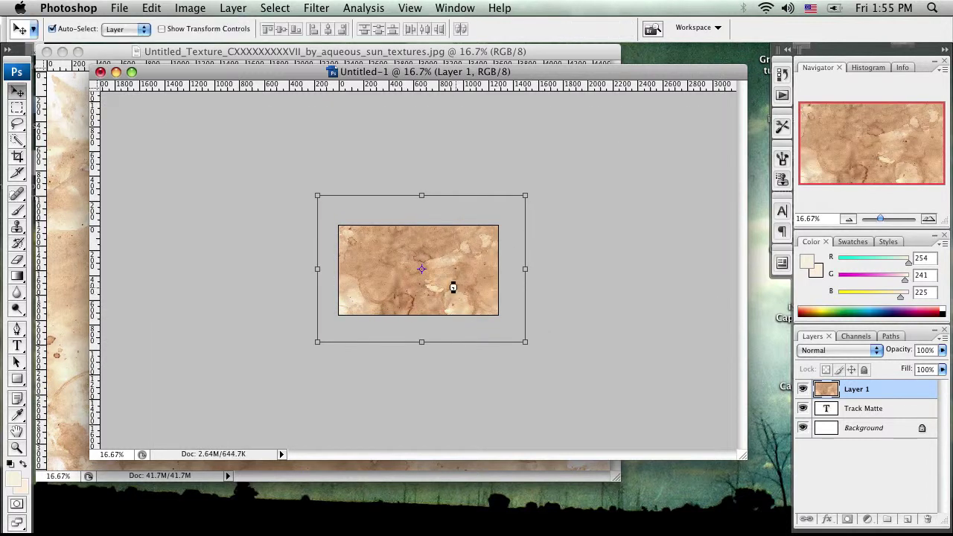
{"action": "left_click", "coordinate": [454, 287], "text": "super"}
{"action": "left_click", "coordinate": [454, 286], "text": "super"}
{"action": "left_click", "coordinate": [453, 286], "text": "super"}
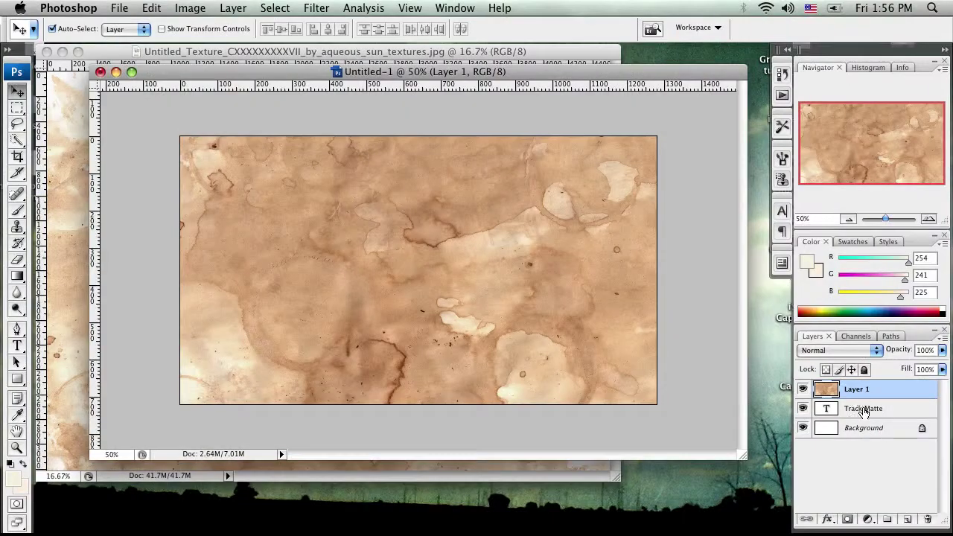
Step: Clip the texture layer to the Track Matte text, and release the clipping mask again
{"action": "left_click", "coordinate": [854, 398], "text": "alt"}
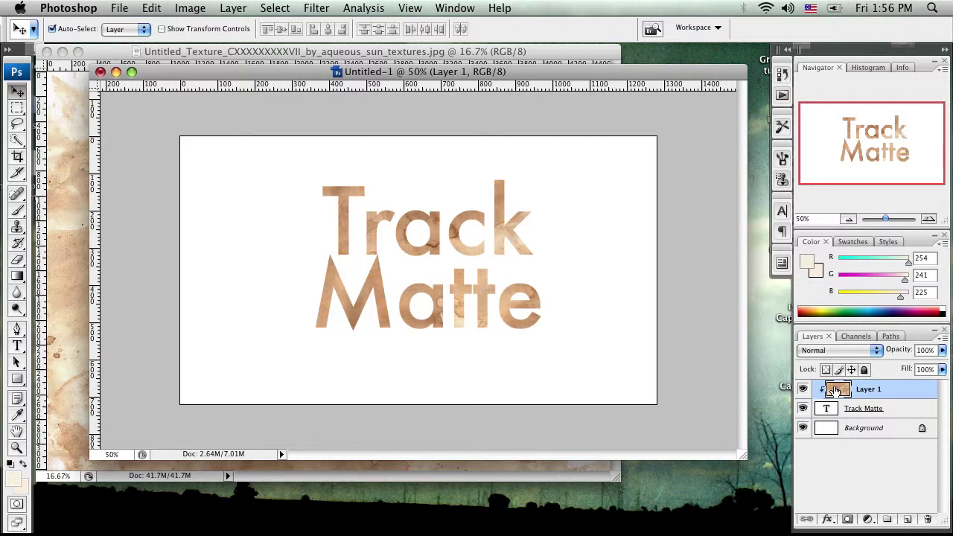
{"action": "left_click_drag", "start_coordinate": [833, 391], "coordinate": [877, 389]}
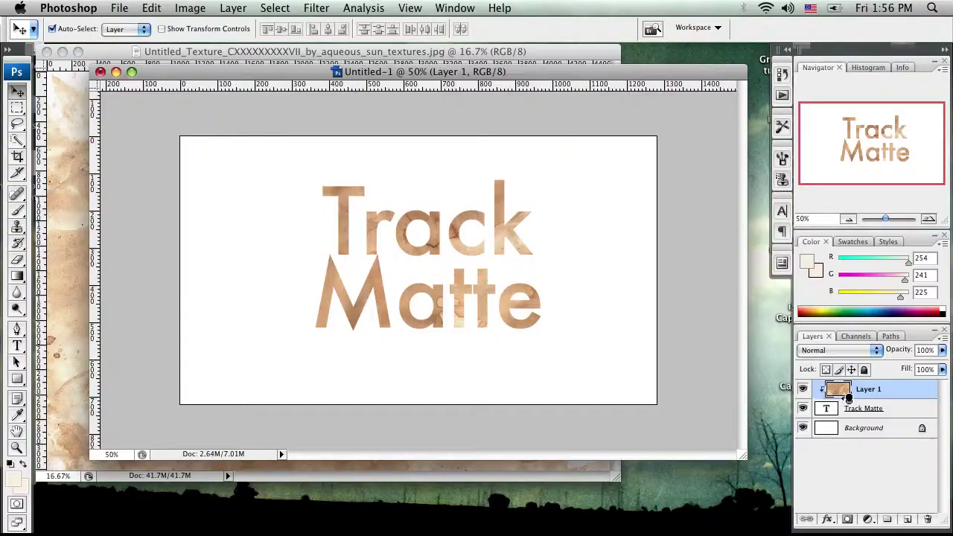
{"action": "left_click", "coordinate": [848, 398], "text": "alt"}
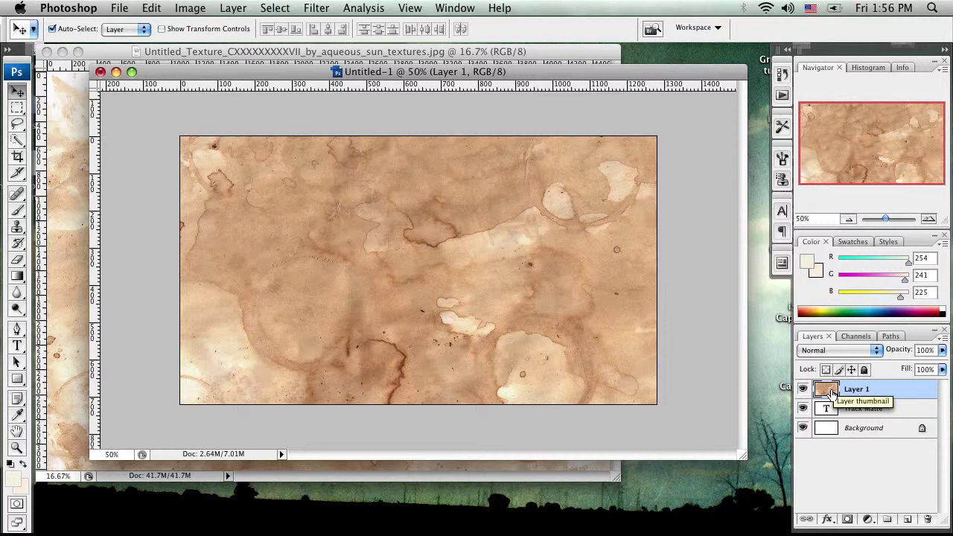
Step: Select and copy the texture layer's visible contents, hide that layer, and clear the selection
{"action": "left_click", "coordinate": [829, 393], "text": "super"}
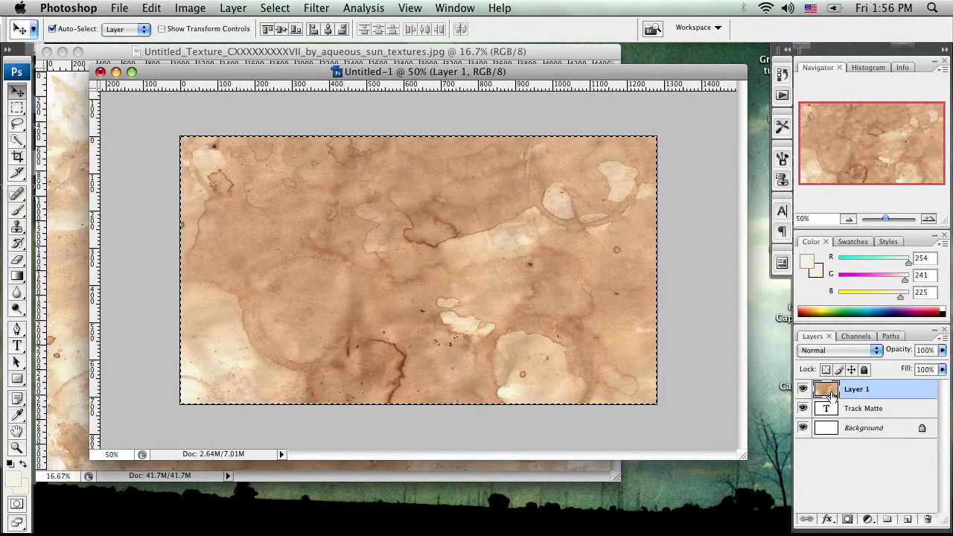
{"action": "left_click", "coordinate": [802, 390]}
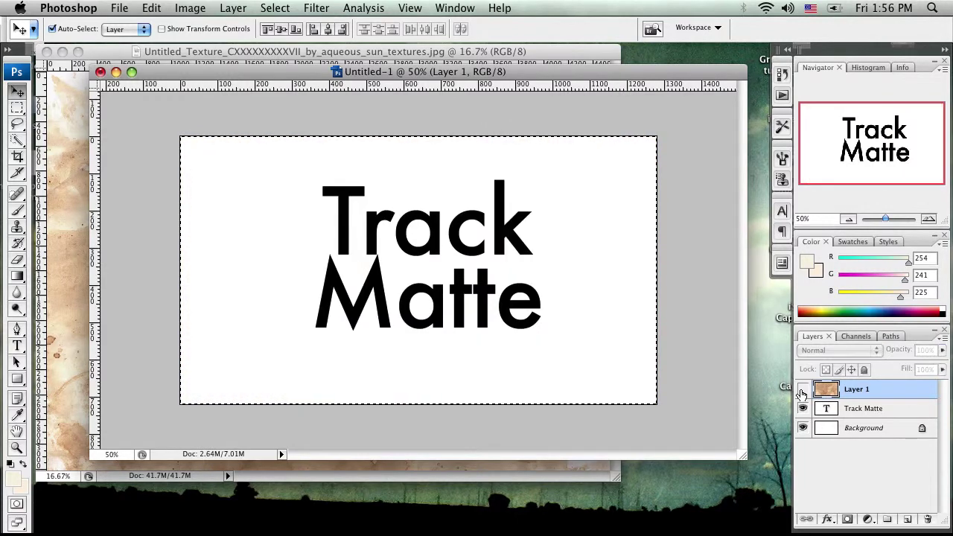
{"action": "key", "text": "super+d"}
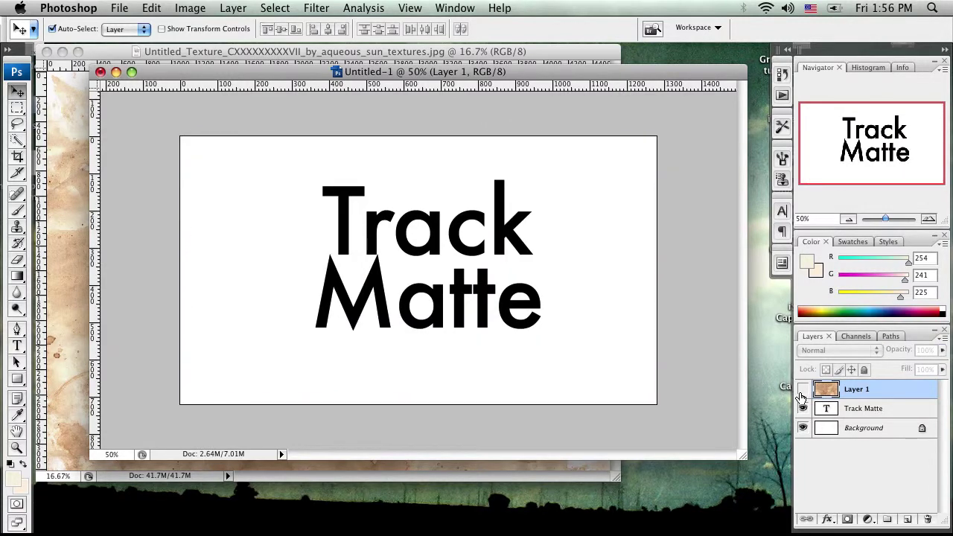
Step: Paste the copied texture into a Quick Mask and use the resulting selection as a layer mask on the Track Matte text
{"action": "left_click", "coordinate": [18, 506]}
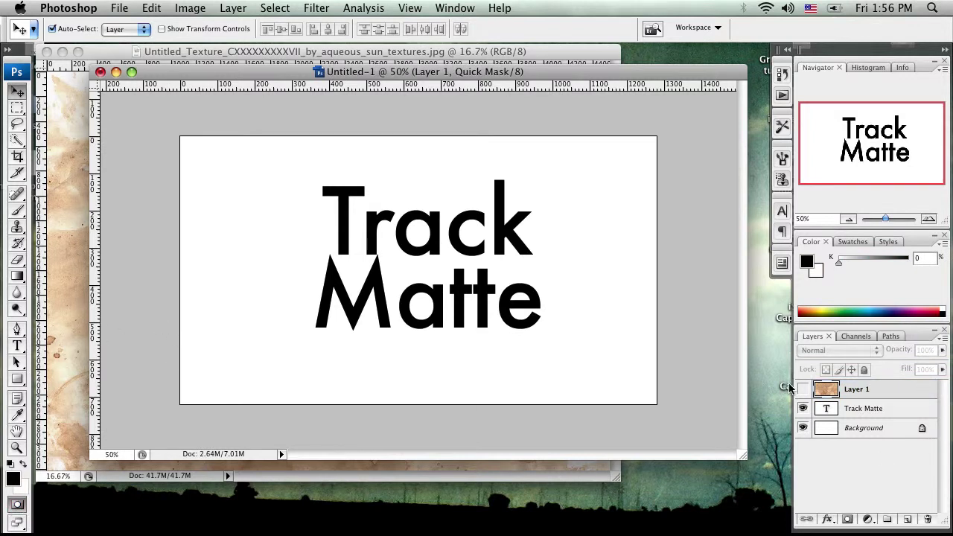
{"action": "key", "text": "super+v"}
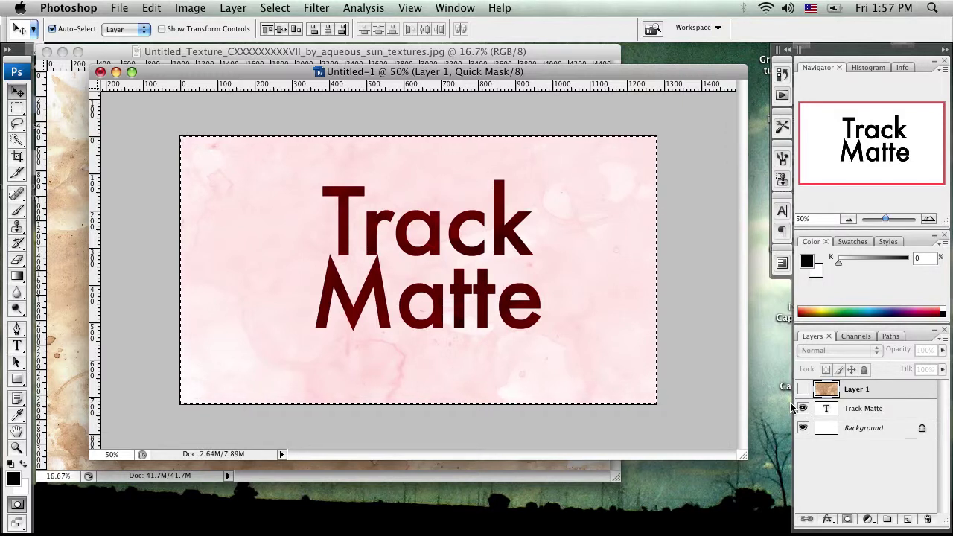
{"action": "left_click", "coordinate": [19, 505]}
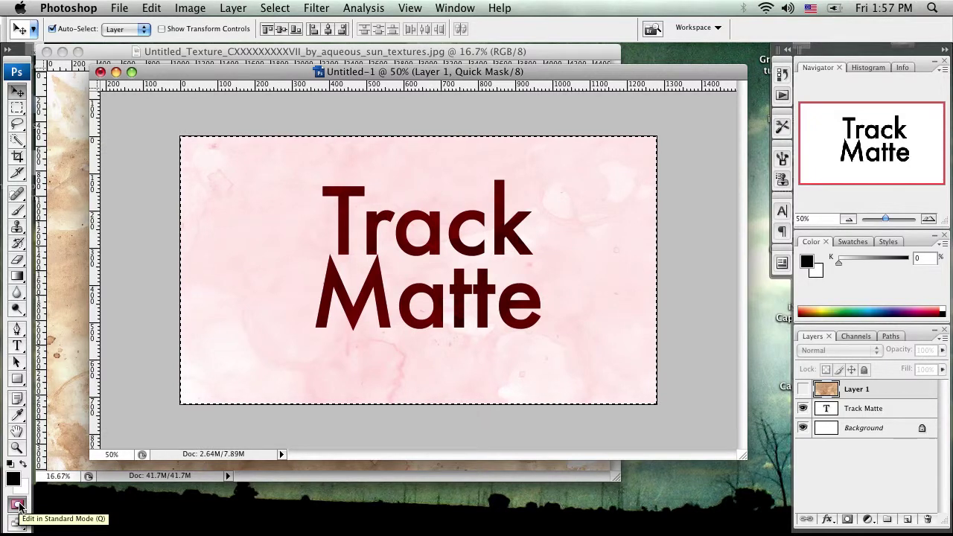
{"action": "left_click", "coordinate": [18, 504]}
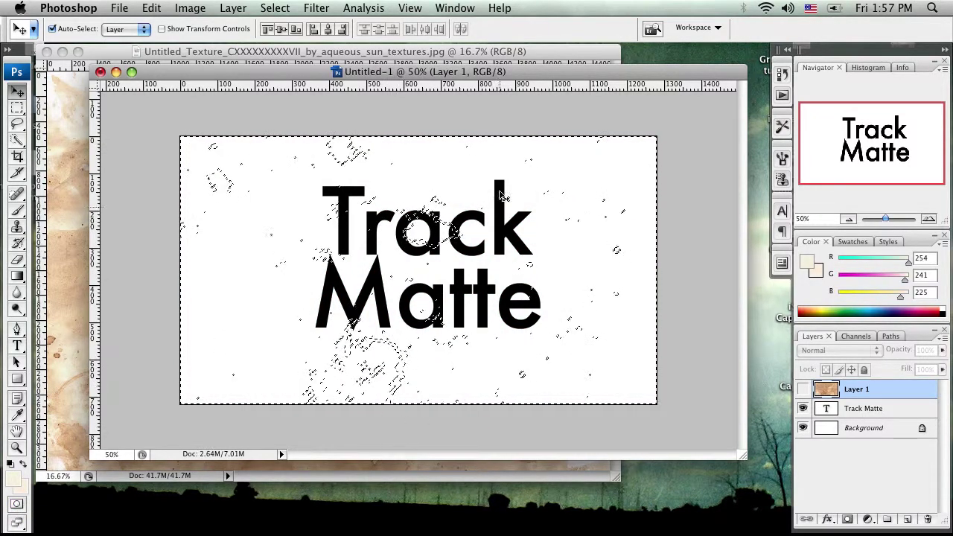
{"action": "left_click", "coordinate": [863, 409]}
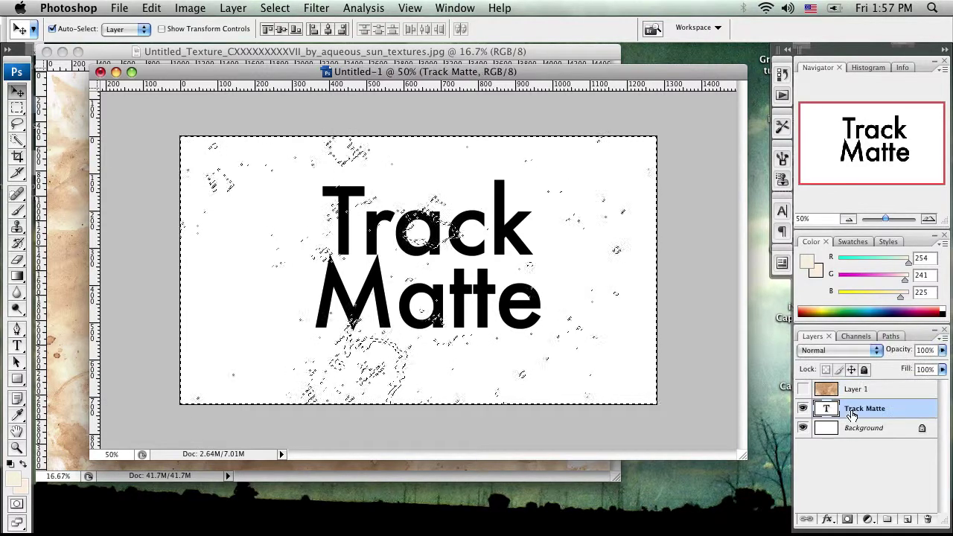
{"action": "left_click", "coordinate": [848, 519]}
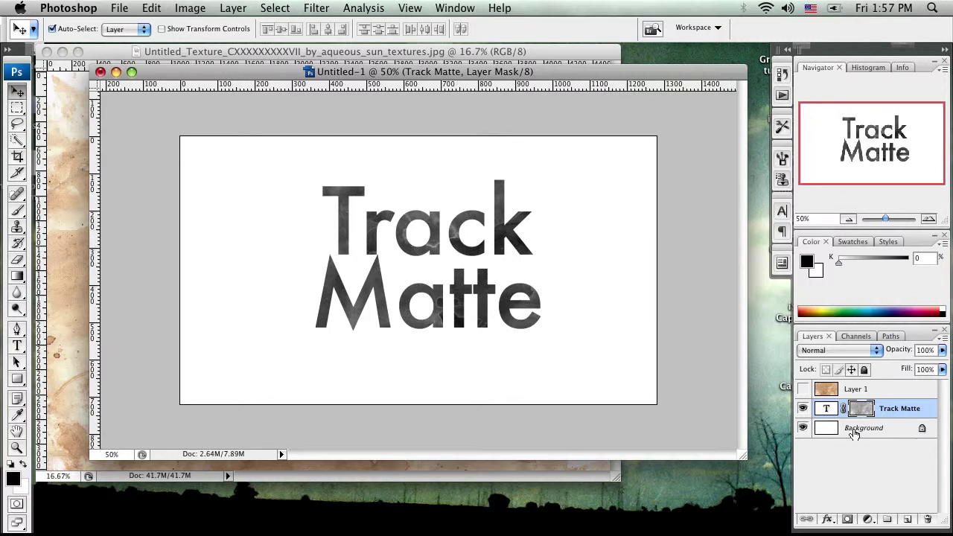
Step: Convert the Background into a regular layer named Layer 0 and fill it with the cream foreground color using the Paint Bucket
{"action": "double_click", "coordinate": [827, 435]}
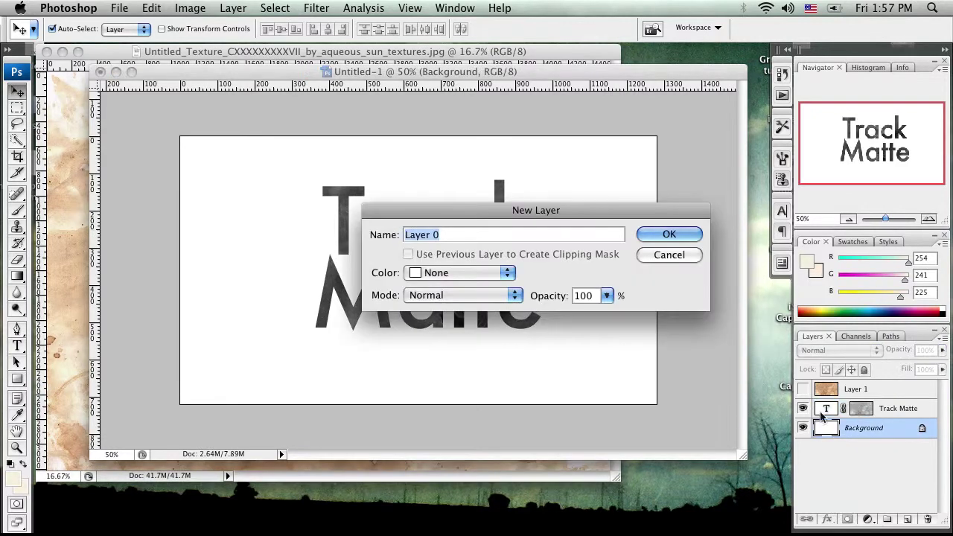
{"action": "left_click", "coordinate": [686, 237]}
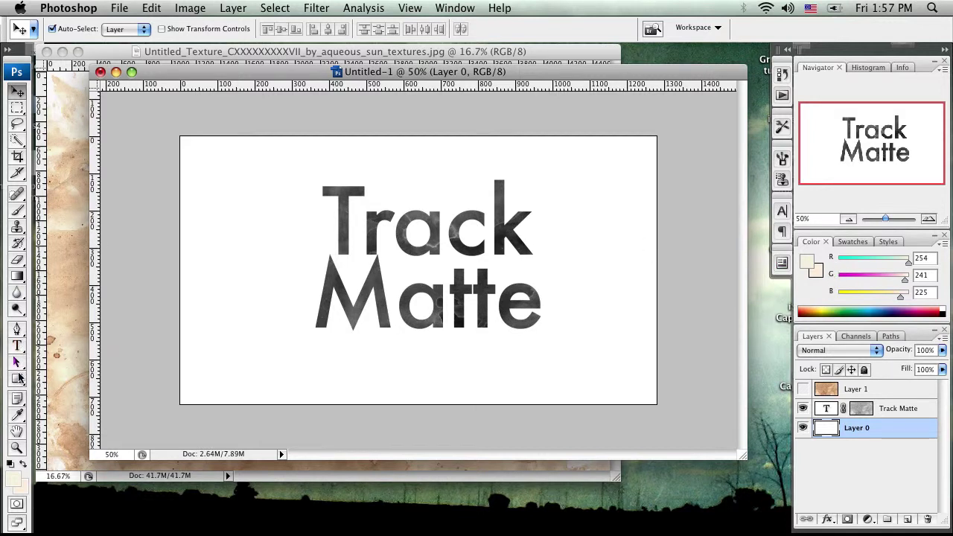
{"action": "left_click", "coordinate": [17, 276]}
{"action": "left_click_drag", "start_coordinate": [17, 276], "coordinate": [37, 286]}
{"action": "left_click", "coordinate": [210, 313]}
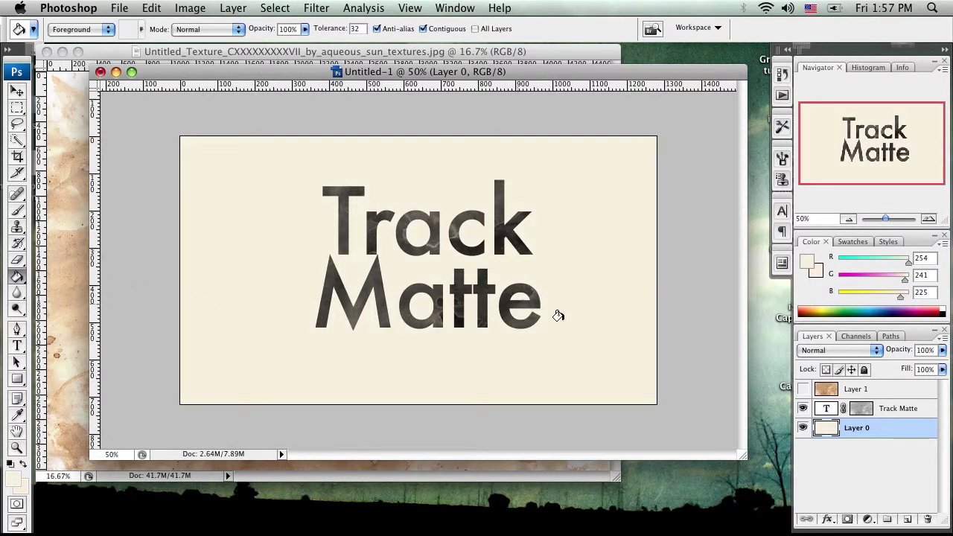
Step: Add a Color Overlay in a dark brownish red to the Track Matte text layer
{"action": "left_click", "coordinate": [831, 414]}
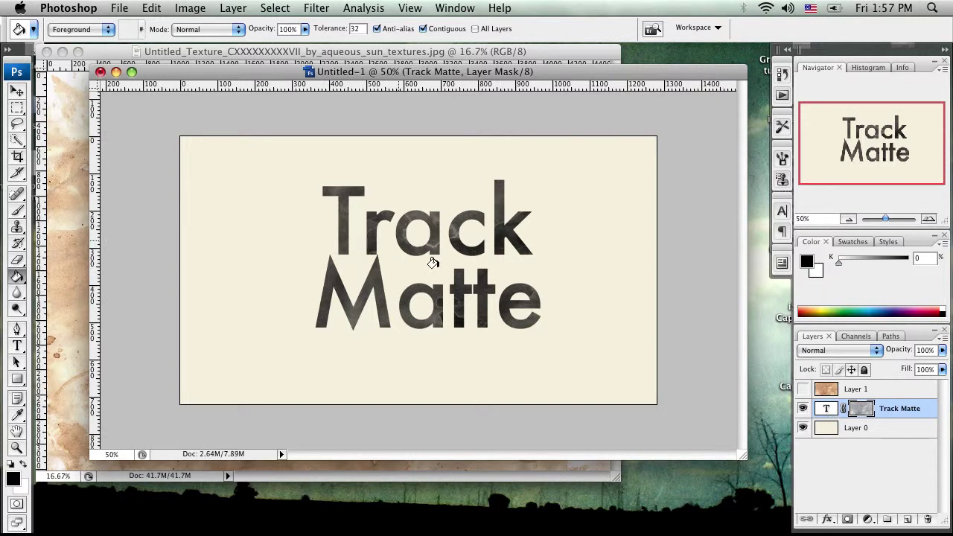
{"action": "left_click", "coordinate": [828, 519]}
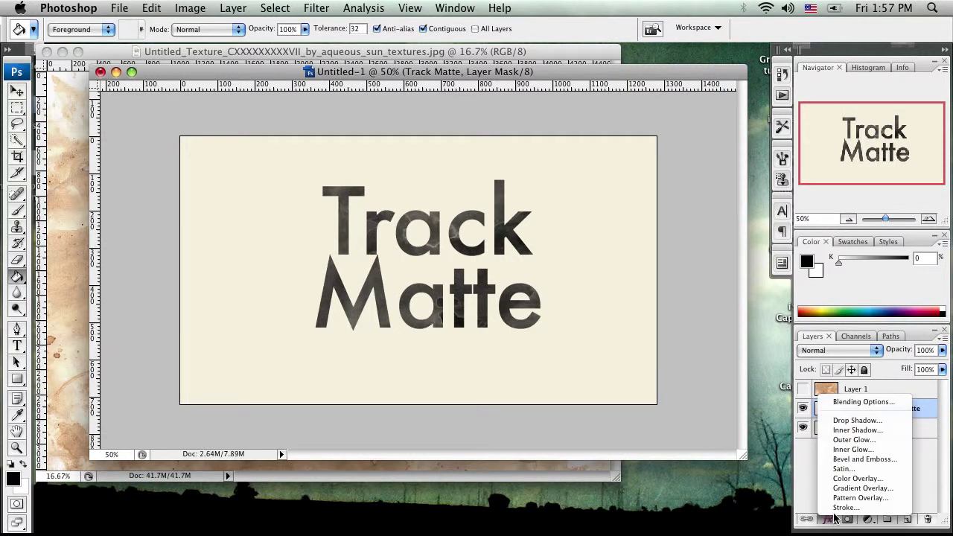
{"action": "left_click", "coordinate": [860, 481]}
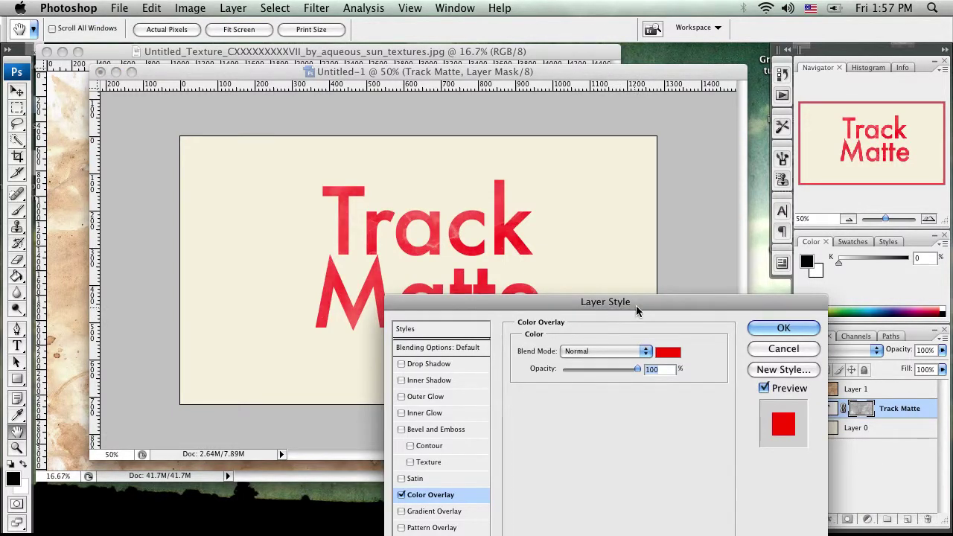
{"action": "left_click_drag", "start_coordinate": [636, 305], "coordinate": [615, 327]}
{"action": "left_click", "coordinate": [648, 373]}
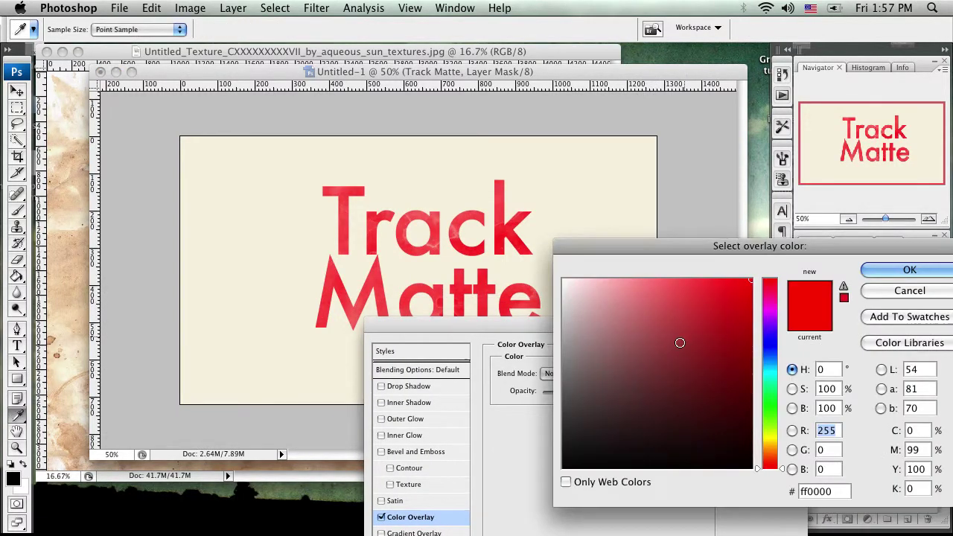
{"action": "left_click", "coordinate": [719, 408]}
{"action": "left_click", "coordinate": [710, 425]}
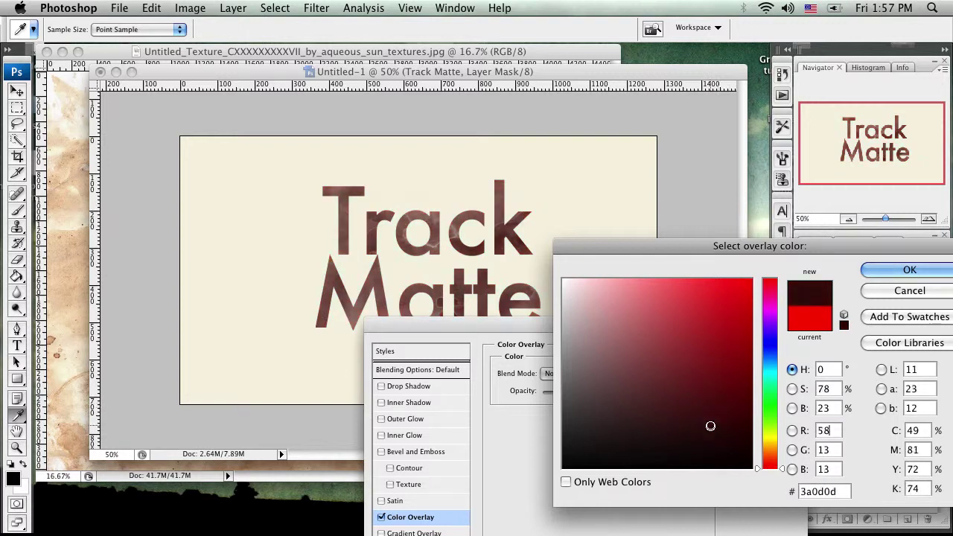
{"action": "left_click", "coordinate": [709, 410]}
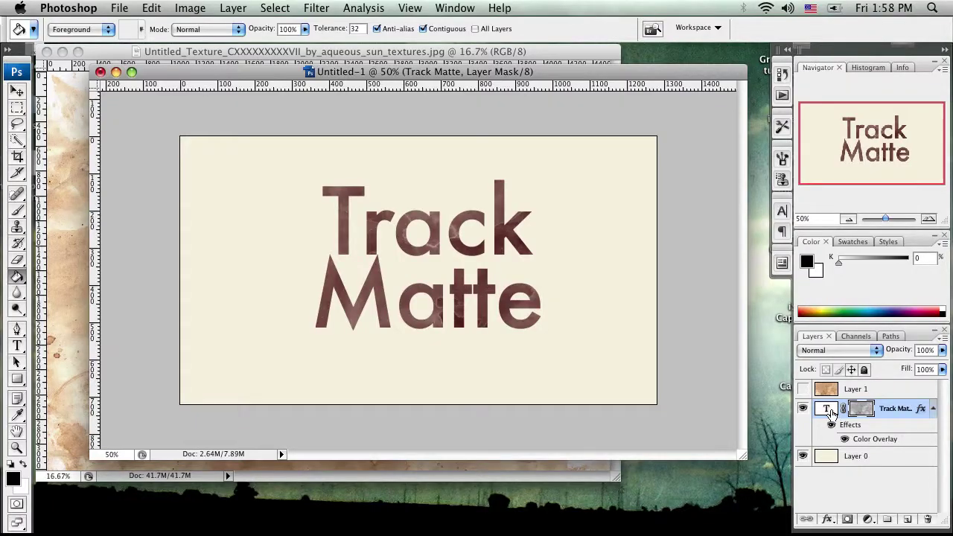
Step: Apply Levels to the Track Matte layer mask with input black 72 and white 231, moving the midtone point toward the black end
{"action": "left_click", "coordinate": [830, 411]}
{"action": "left_click", "coordinate": [861, 413]}
{"action": "left_click", "coordinate": [828, 414]}
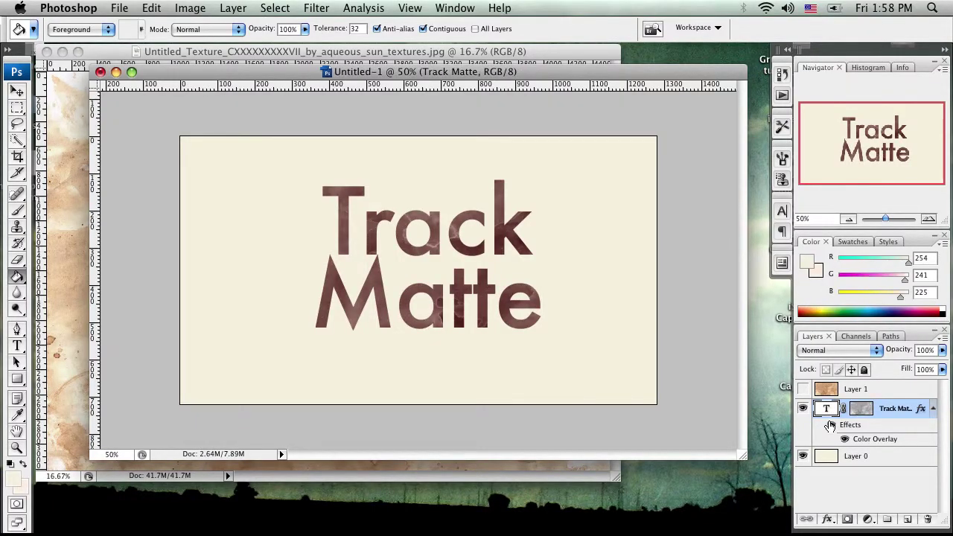
{"action": "left_click", "coordinate": [864, 414]}
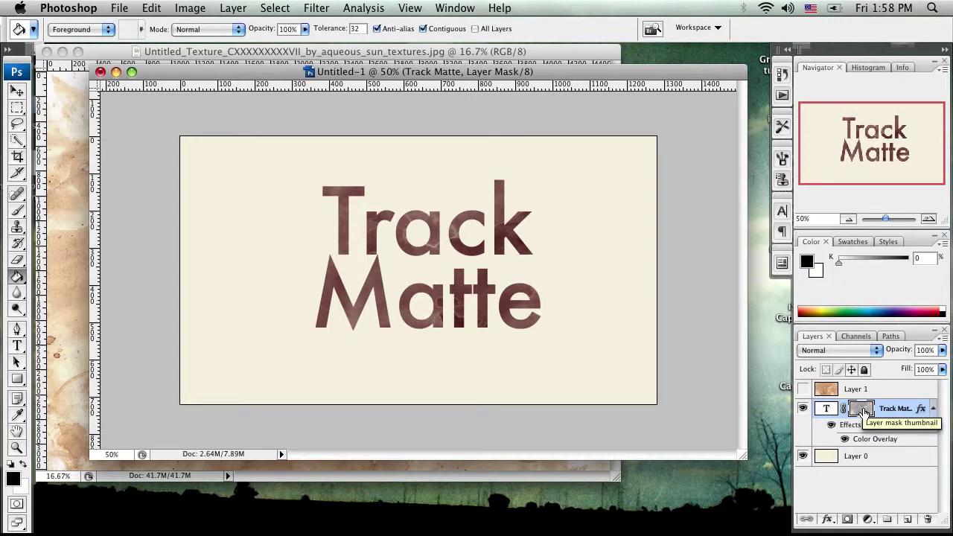
{"action": "key", "text": "super+l"}
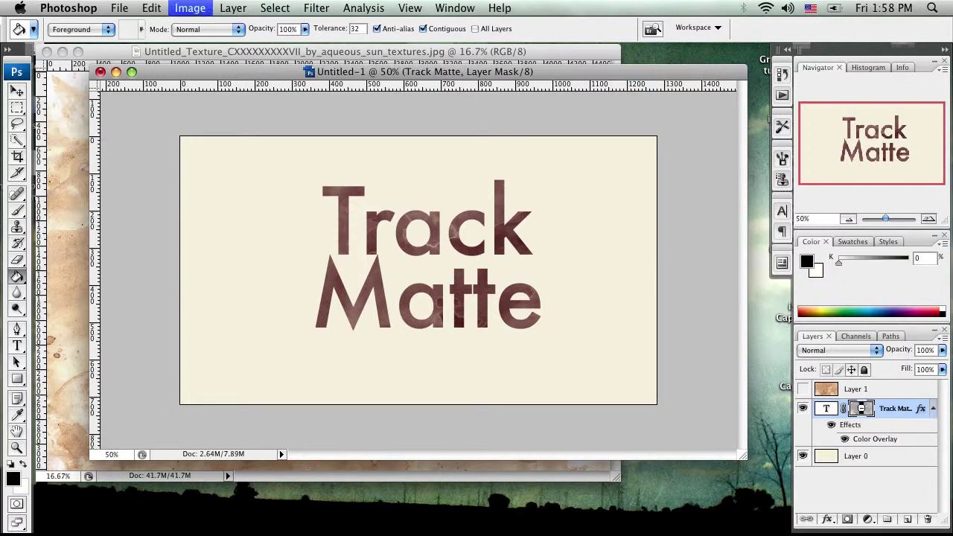
{"action": "left_click_drag", "start_coordinate": [683, 317], "coordinate": [713, 157]}
{"action": "left_click_drag", "start_coordinate": [619, 289], "coordinate": [672, 289]}
{"action": "mouse_move", "coordinate": [808, 290]}
{"action": "left_mouse_down"}
{"action": "mouse_move", "coordinate": [765, 291]}
{"action": "mouse_move", "coordinate": [789, 291]}
{"action": "left_mouse_up"}
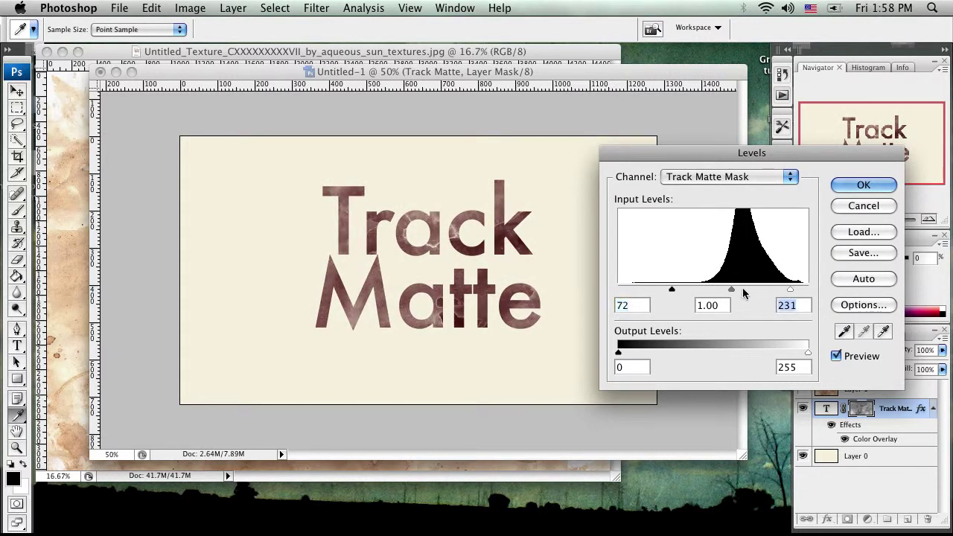
{"action": "left_click_drag", "start_coordinate": [731, 288], "coordinate": [680, 291]}
{"action": "left_click", "coordinate": [858, 186]}
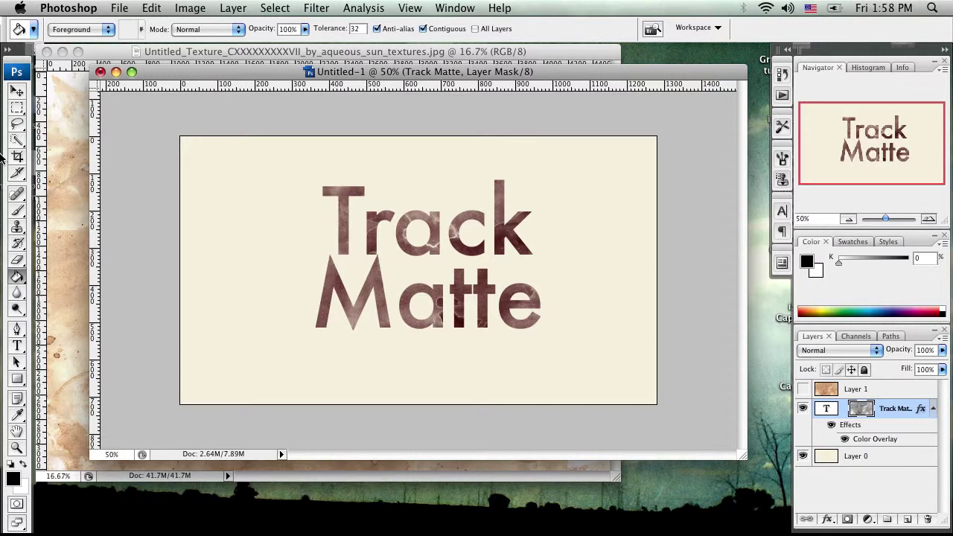
Step: Reposition the unlinked texture mask within the Track Matte letters and bring the original paper texture image to the front
{"action": "left_click", "coordinate": [16, 93]}
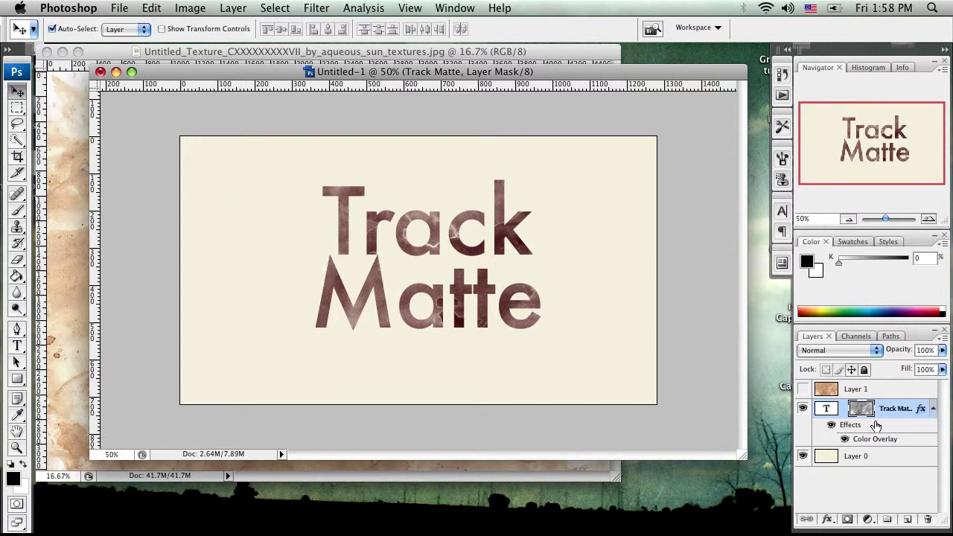
{"action": "mouse_move", "coordinate": [471, 353]}
{"action": "left_mouse_down"}
{"action": "mouse_move", "coordinate": [544, 279]}
{"action": "mouse_move", "coordinate": [454, 248]}
{"action": "mouse_move", "coordinate": [447, 298]}
{"action": "mouse_move", "coordinate": [385, 347]}
{"action": "mouse_move", "coordinate": [425, 347]}
{"action": "mouse_move", "coordinate": [470, 329]}
{"action": "mouse_move", "coordinate": [463, 376]}
{"action": "mouse_move", "coordinate": [404, 357]}
{"action": "mouse_move", "coordinate": [294, 193]}
{"action": "mouse_move", "coordinate": [416, 316]}
{"action": "mouse_move", "coordinate": [245, 187]}
{"action": "mouse_move", "coordinate": [409, 264]}
{"action": "mouse_move", "coordinate": [432, 317]}
{"action": "mouse_move", "coordinate": [491, 372]}
{"action": "mouse_move", "coordinate": [519, 385]}
{"action": "mouse_move", "coordinate": [542, 366]}
{"action": "mouse_move", "coordinate": [524, 375]}
{"action": "mouse_move", "coordinate": [533, 365]}
{"action": "mouse_move", "coordinate": [458, 350]}
{"action": "left_mouse_up"}
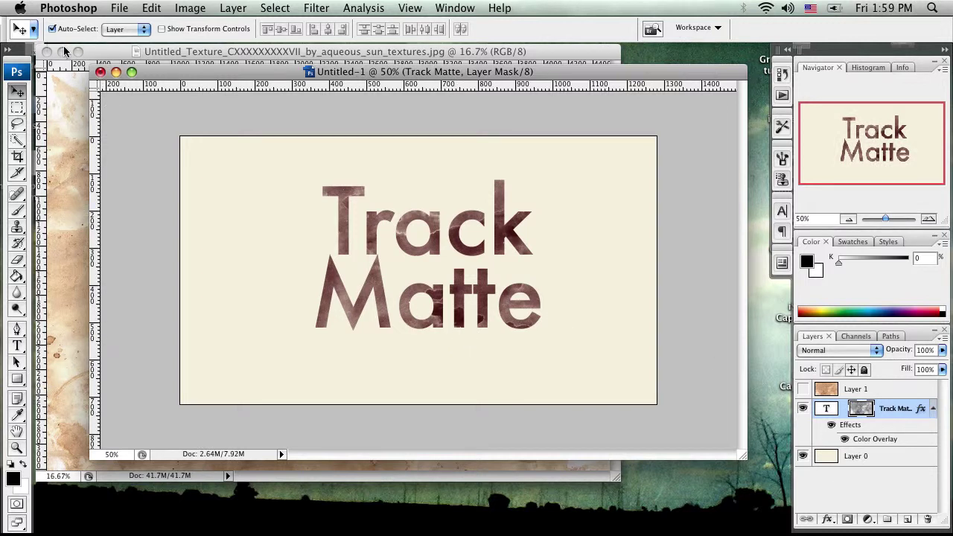
{"action": "left_click", "coordinate": [192, 52]}
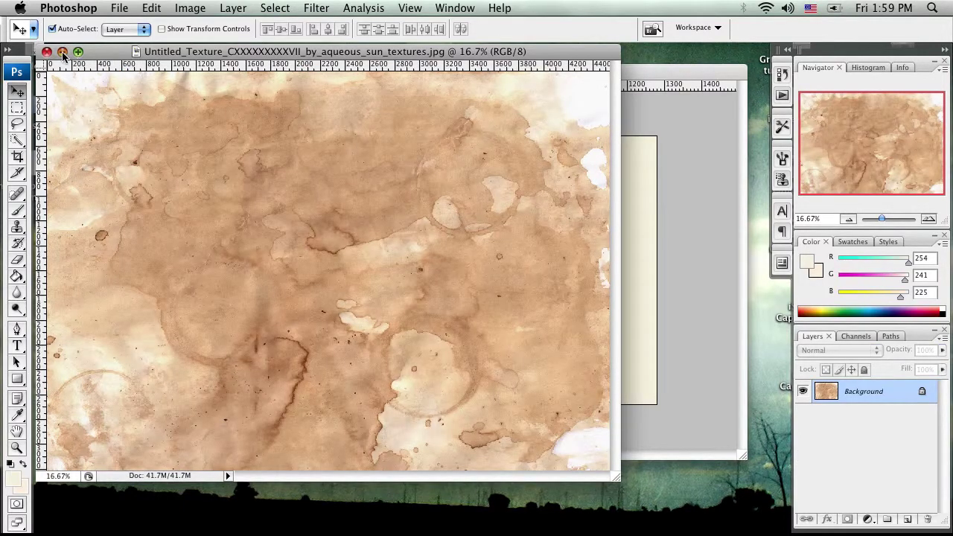
{"action": "left_click", "coordinate": [62, 52]}
{"action": "left_click", "coordinate": [105, 59]}
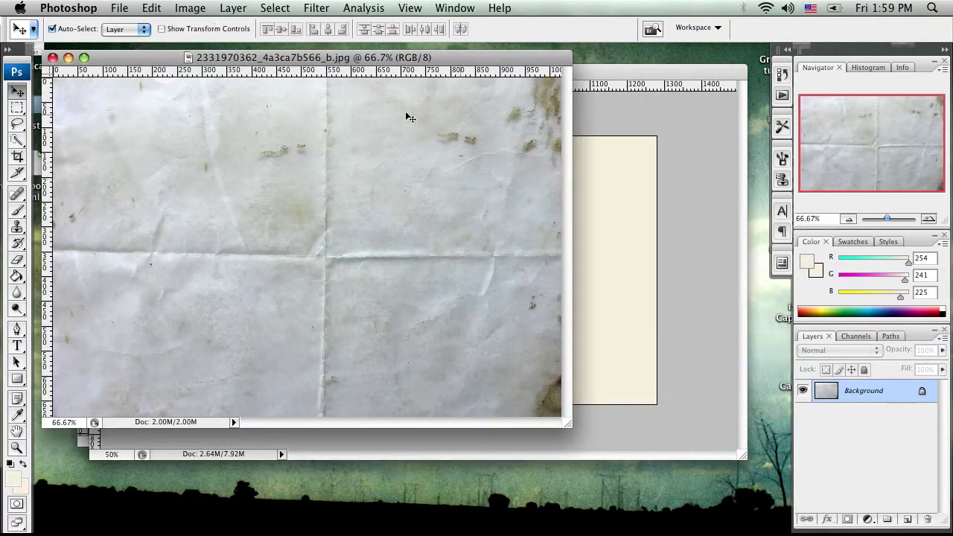
{"action": "left_click_drag", "start_coordinate": [534, 229], "coordinate": [451, 218]}
{"action": "key", "text": "ctrl+t"}
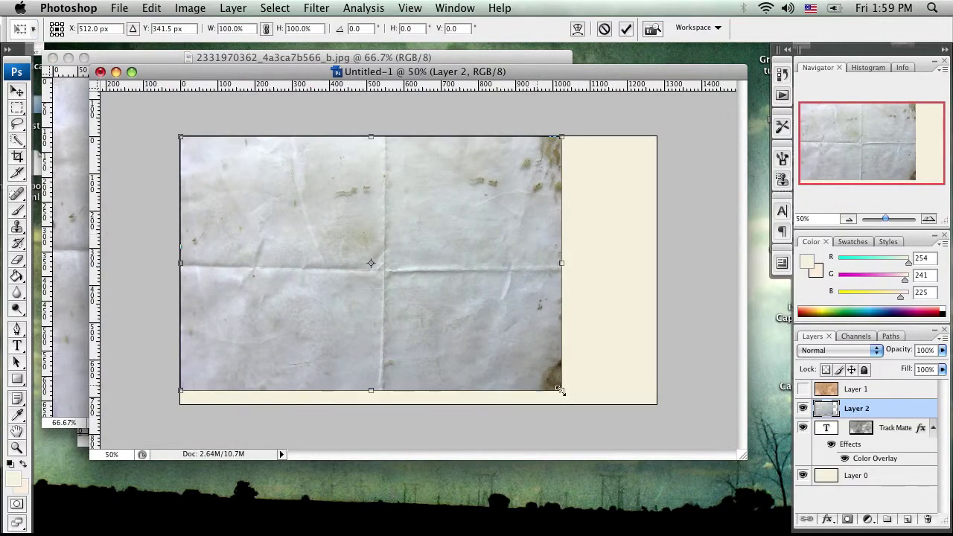
{"action": "left_click_drag", "start_coordinate": [561, 389], "coordinate": [670, 462]}
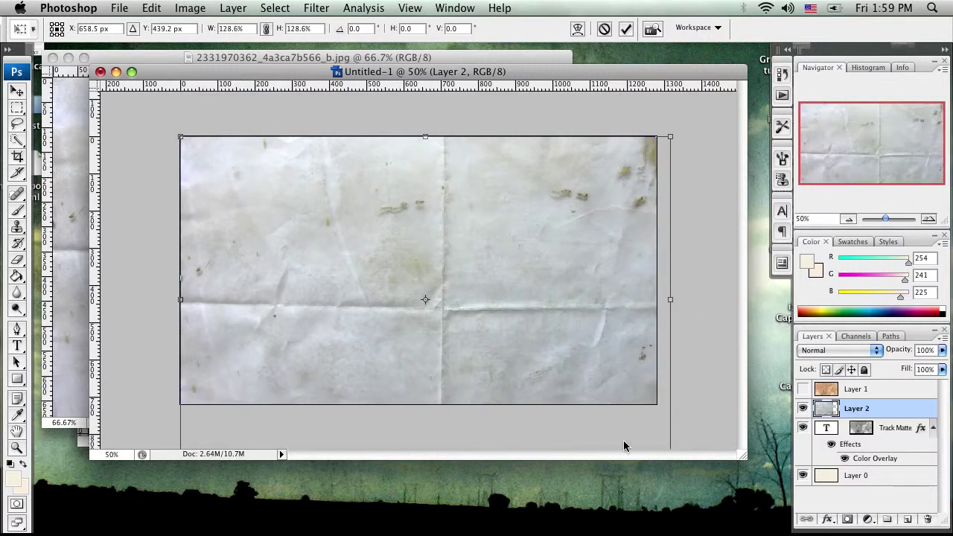
{"action": "key", "text": "Return"}
{"action": "left_click_drag", "start_coordinate": [549, 353], "coordinate": [549, 320]}
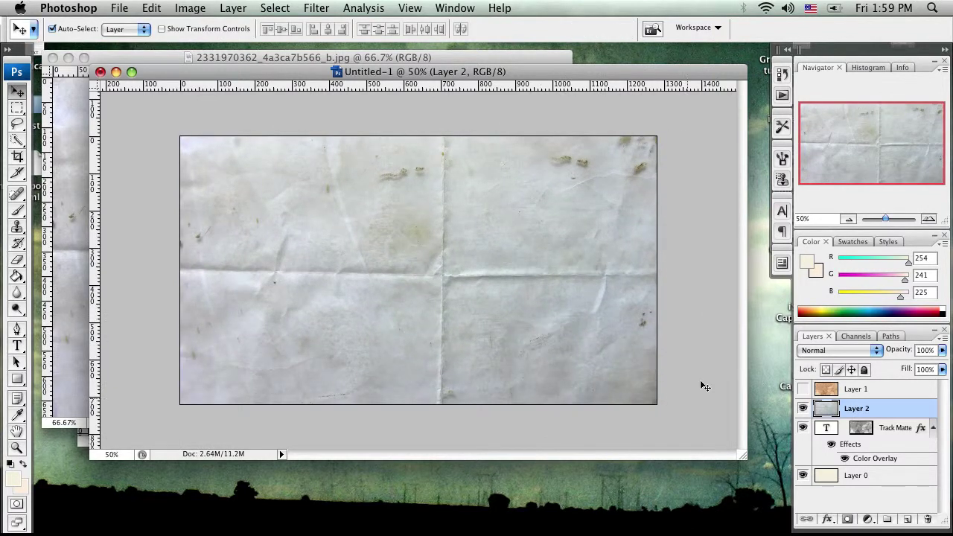
Step: Hide Layer 2 and add a layer mask to Layer 0 from the copied stain texture, pasted in Quick Mask mode to make a selection
{"action": "left_click", "coordinate": [803, 408]}
{"action": "left_click", "coordinate": [15, 508]}
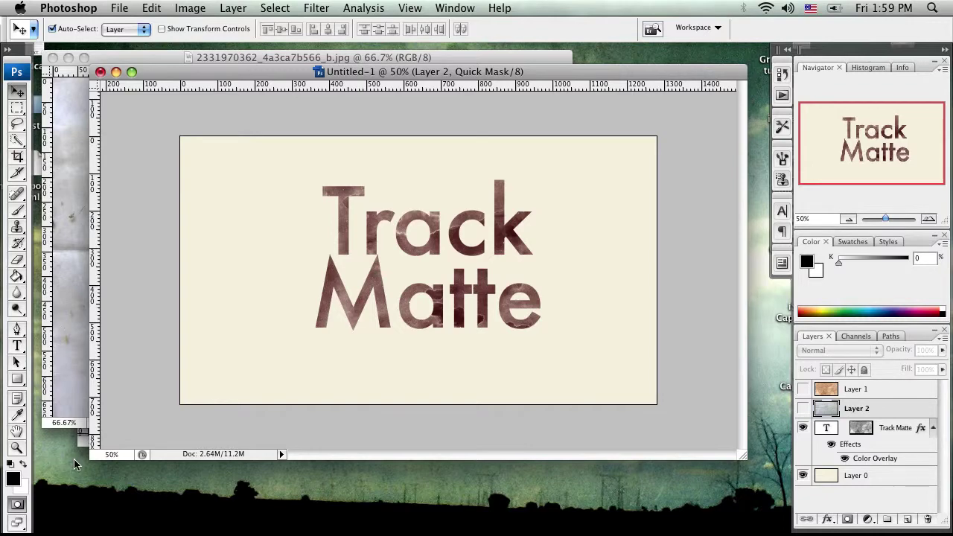
{"action": "key", "text": "super+v"}
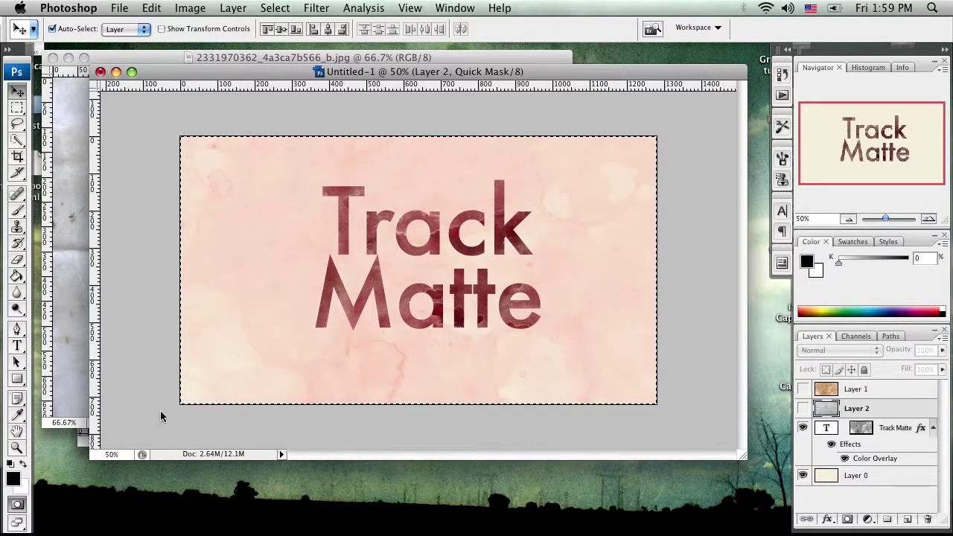
{"action": "left_click", "coordinate": [21, 509]}
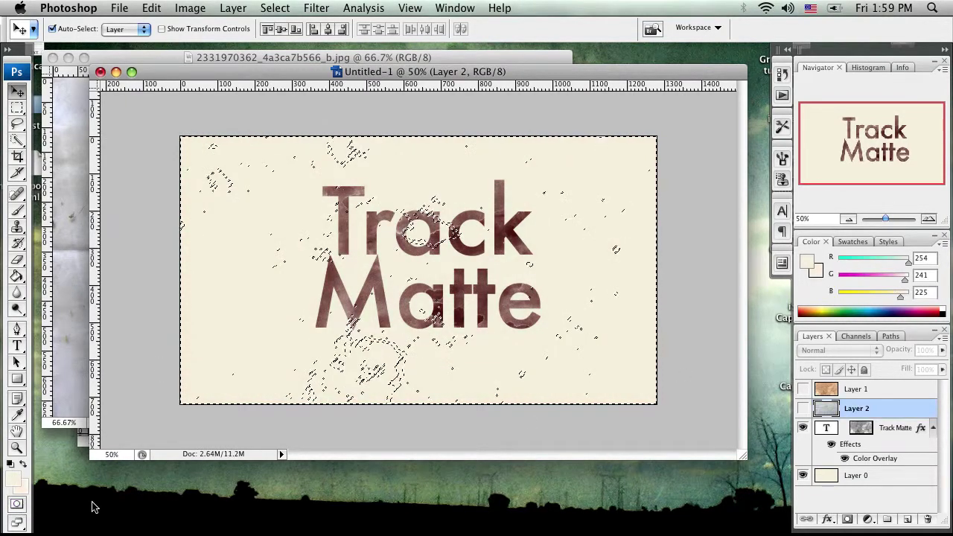
{"action": "left_click", "coordinate": [850, 476]}
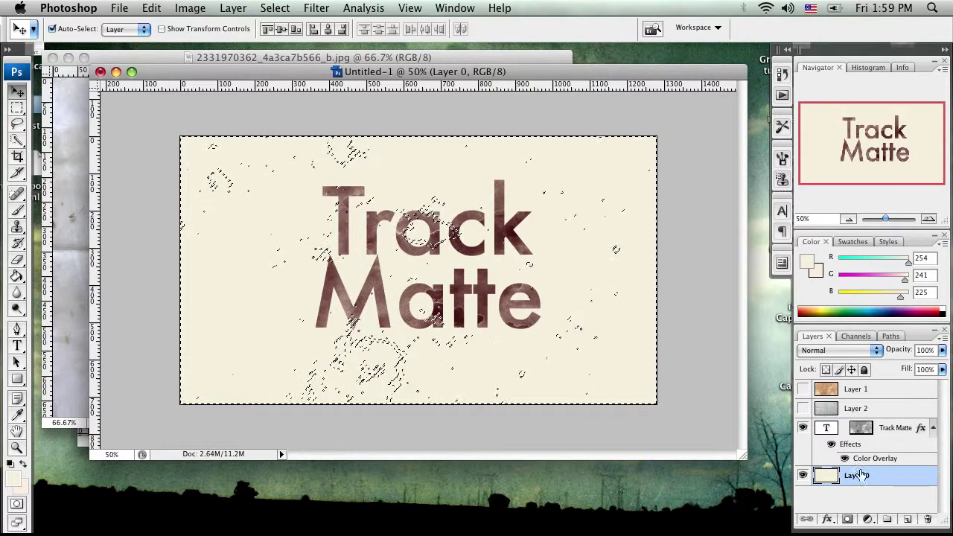
{"action": "left_click", "coordinate": [847, 520]}
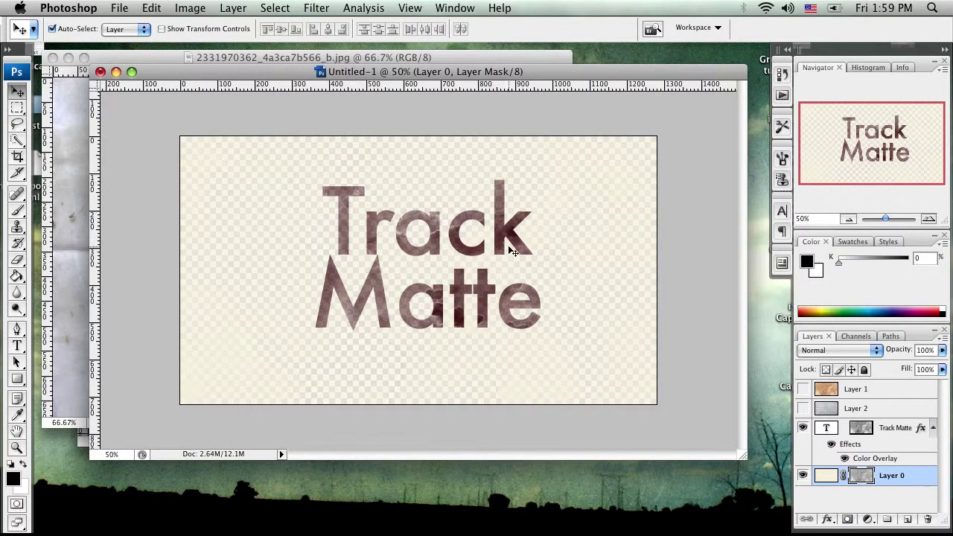
Step: Create a new layer beneath Layer 0 and fill it with beige #d0c7ac using the Paint Bucket
{"action": "left_click", "coordinate": [908, 519]}
{"action": "left_click_drag", "start_coordinate": [876, 485], "coordinate": [885, 509]}
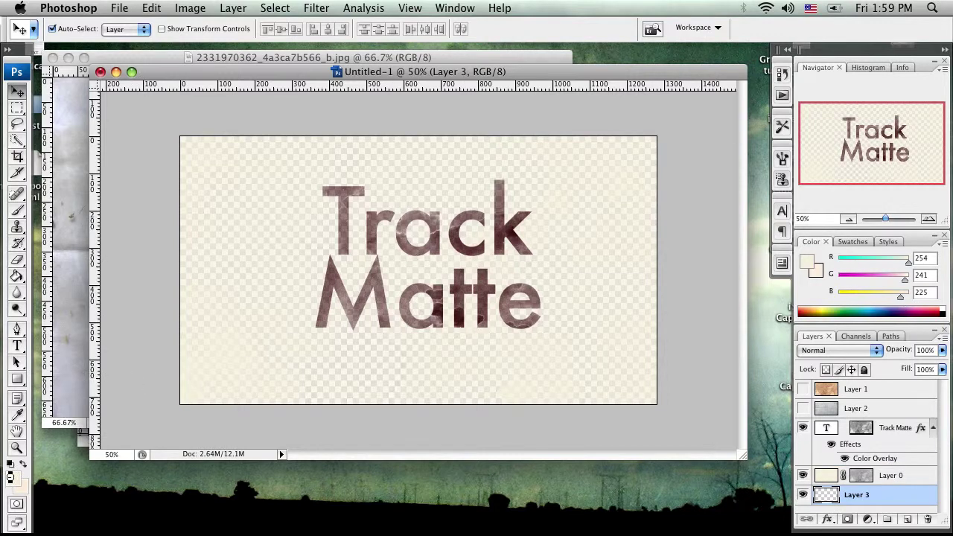
{"action": "left_click", "coordinate": [13, 481]}
{"action": "left_click_drag", "start_coordinate": [592, 301], "coordinate": [595, 313]}
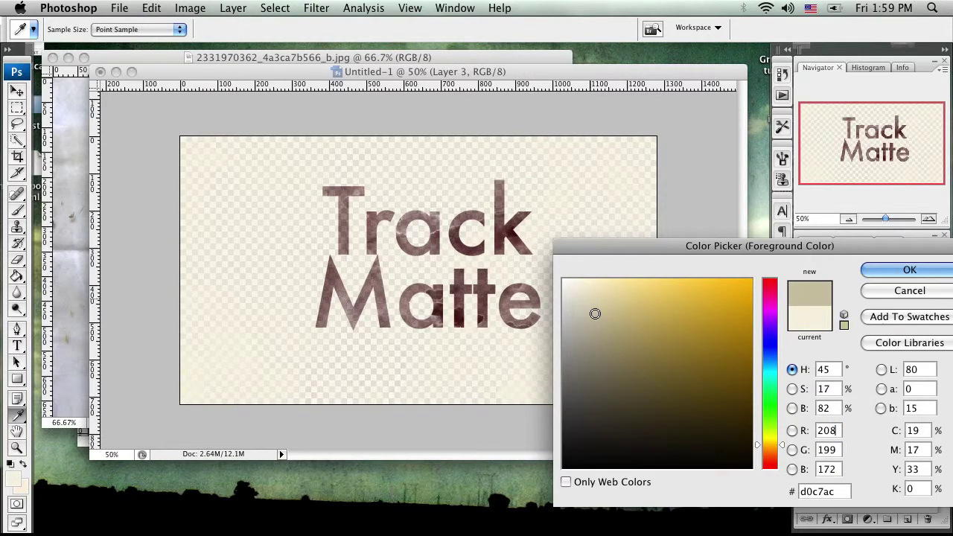
{"action": "left_click", "coordinate": [910, 269]}
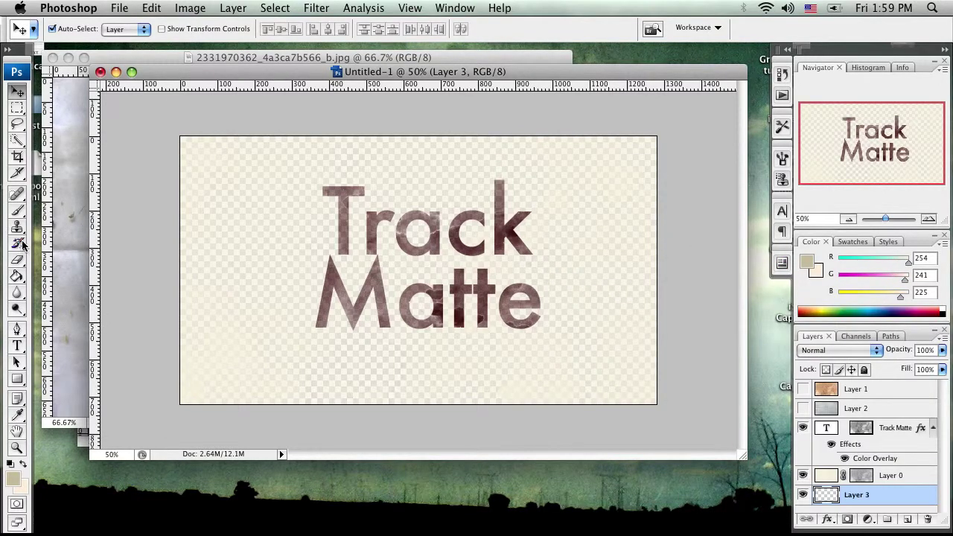
{"action": "left_click", "coordinate": [16, 276]}
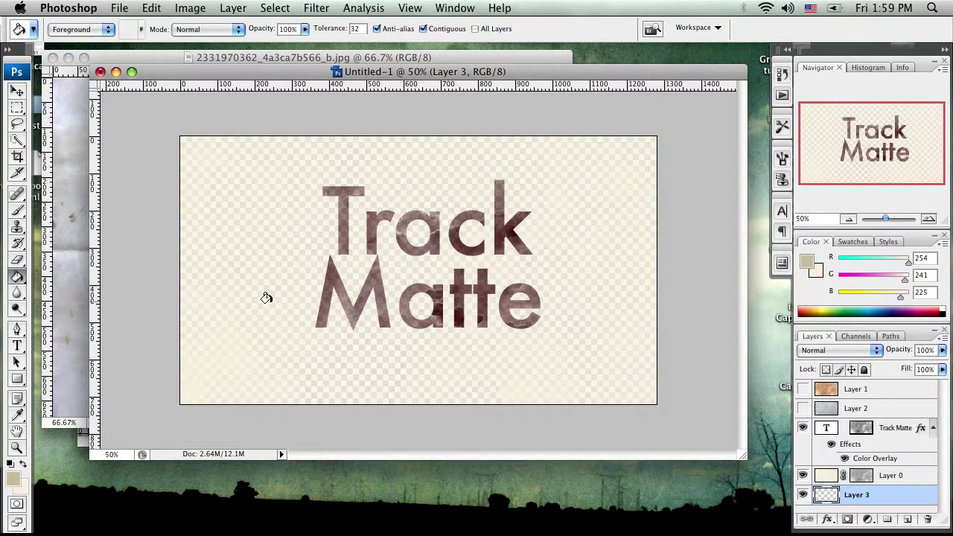
{"action": "left_click", "coordinate": [269, 294]}
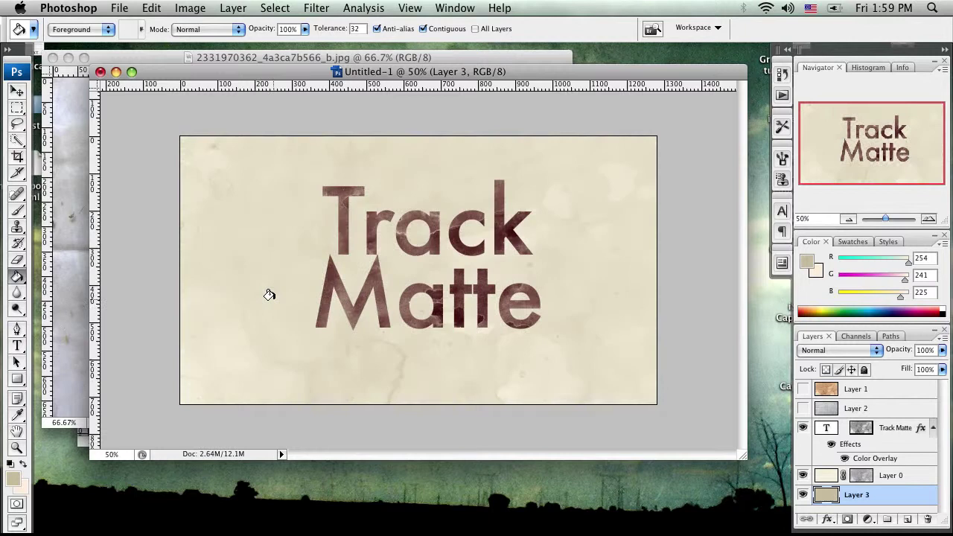
Step: Change the foreground color to the darker gray-beige #a19a85 and refill the new bottom layer with it
{"action": "left_click", "coordinate": [11, 481]}
{"action": "left_click_drag", "start_coordinate": [596, 321], "coordinate": [596, 349]}
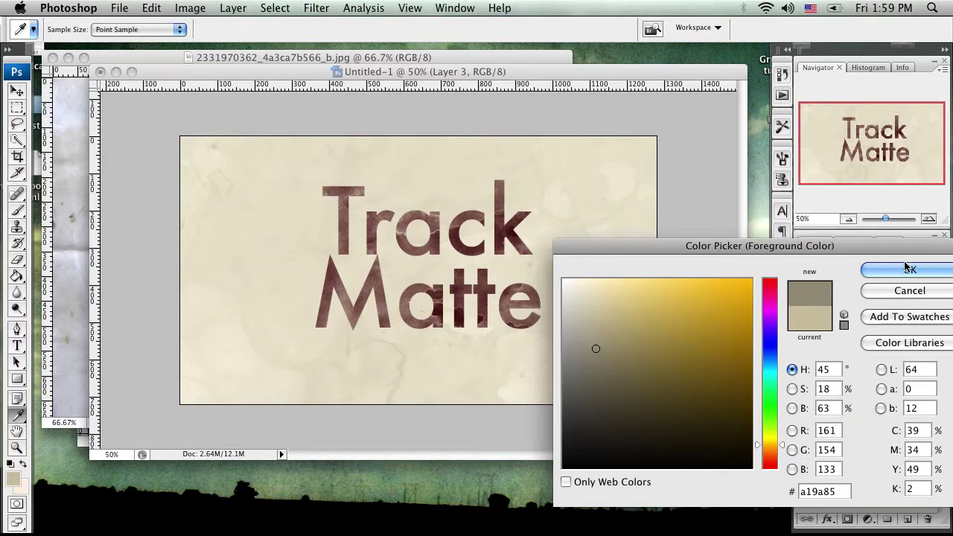
{"action": "key", "text": "Return"}
{"action": "left_click", "coordinate": [290, 269]}
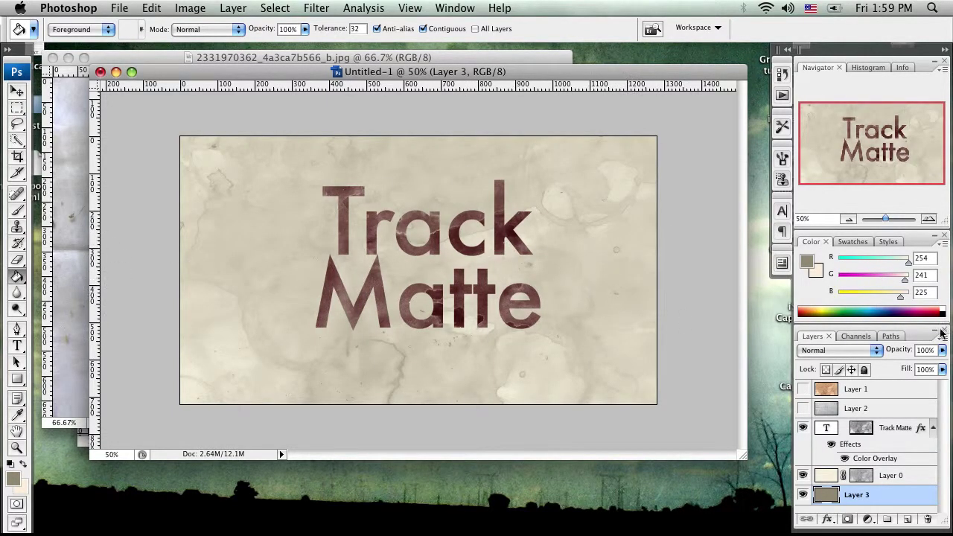
Step: Apply Levels to the Layer 0 mask with input white 248, raising the input black point and shifting the midtone for stronger stain contrast
{"action": "left_click", "coordinate": [859, 475]}
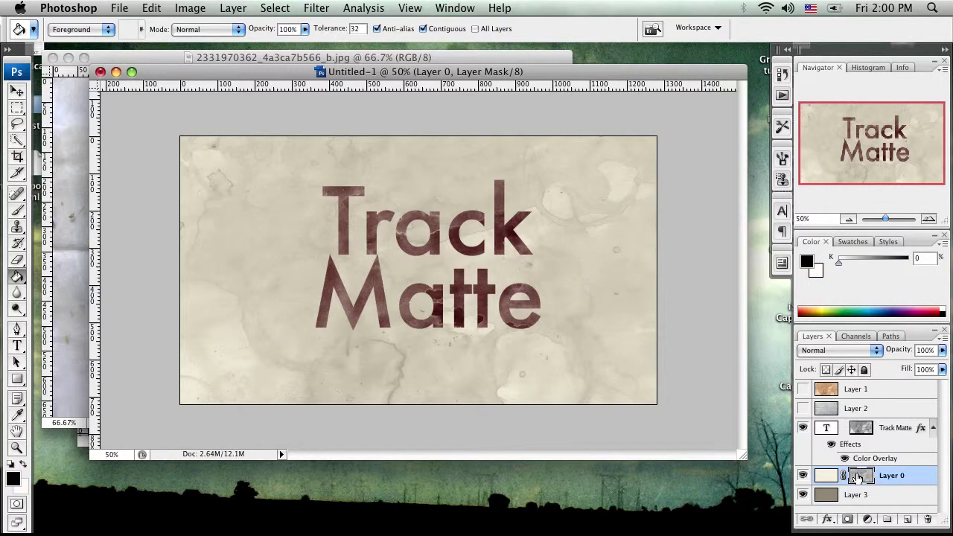
{"action": "key", "text": "super+l"}
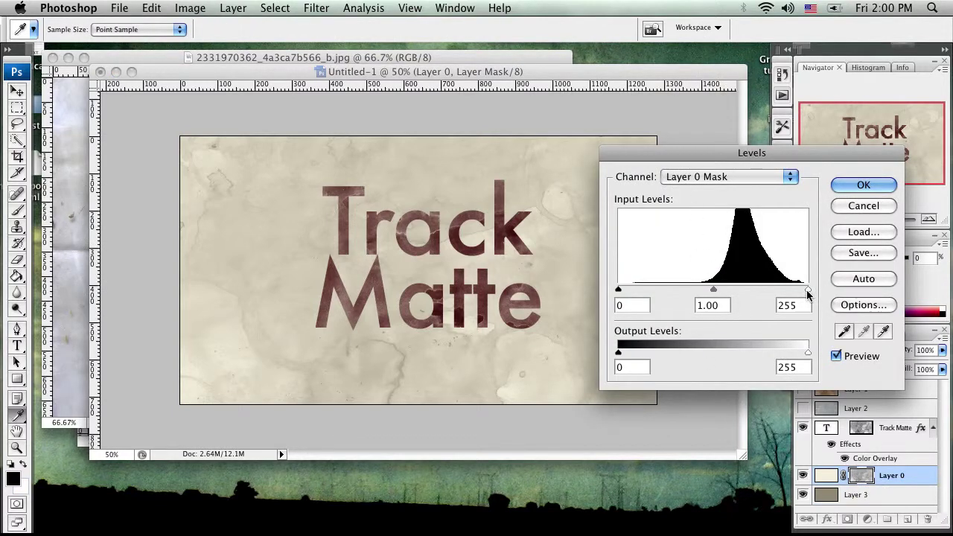
{"action": "mouse_move", "coordinate": [803, 288]}
{"action": "left_mouse_down"}
{"action": "mouse_move", "coordinate": [744, 288]}
{"action": "mouse_move", "coordinate": [802, 288]}
{"action": "left_mouse_up"}
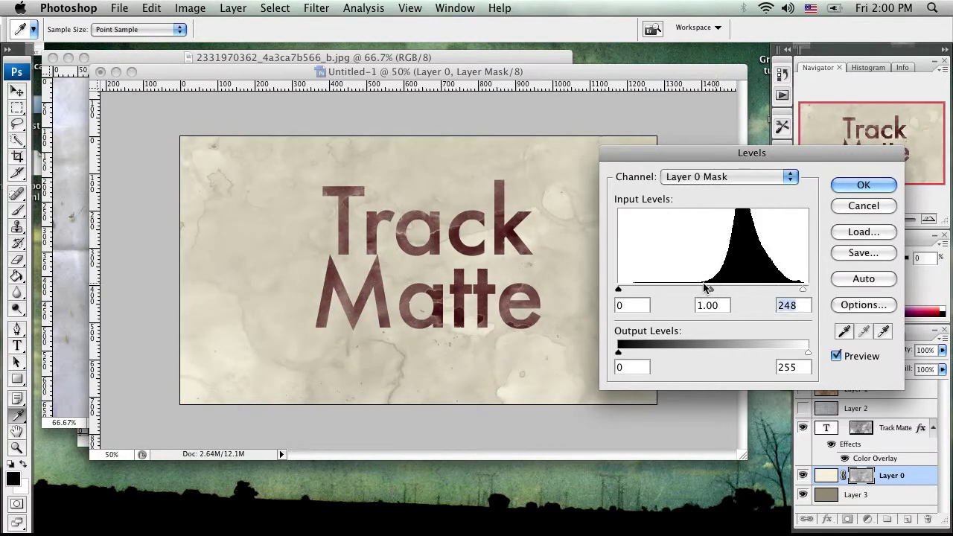
{"action": "left_click_drag", "start_coordinate": [618, 289], "coordinate": [781, 288]}
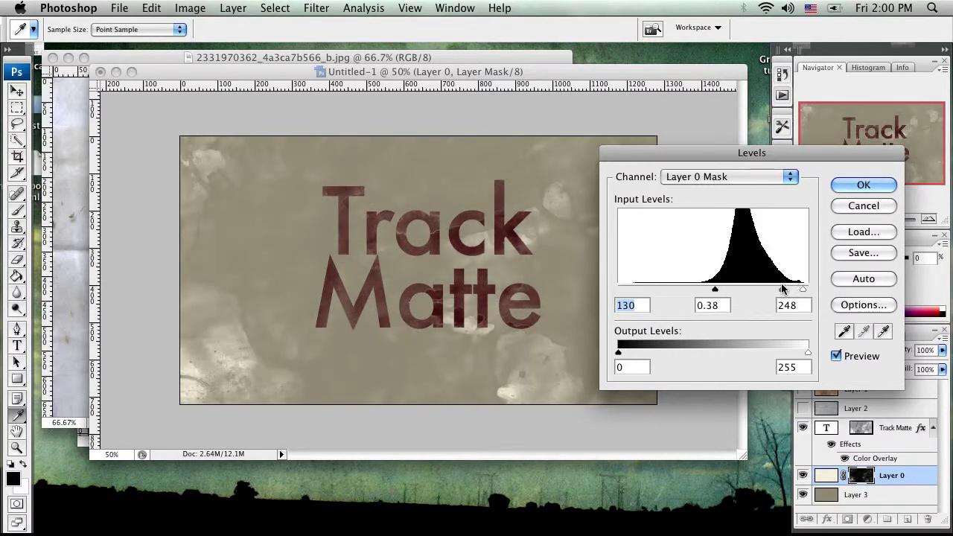
{"action": "left_click", "coordinate": [782, 288]}
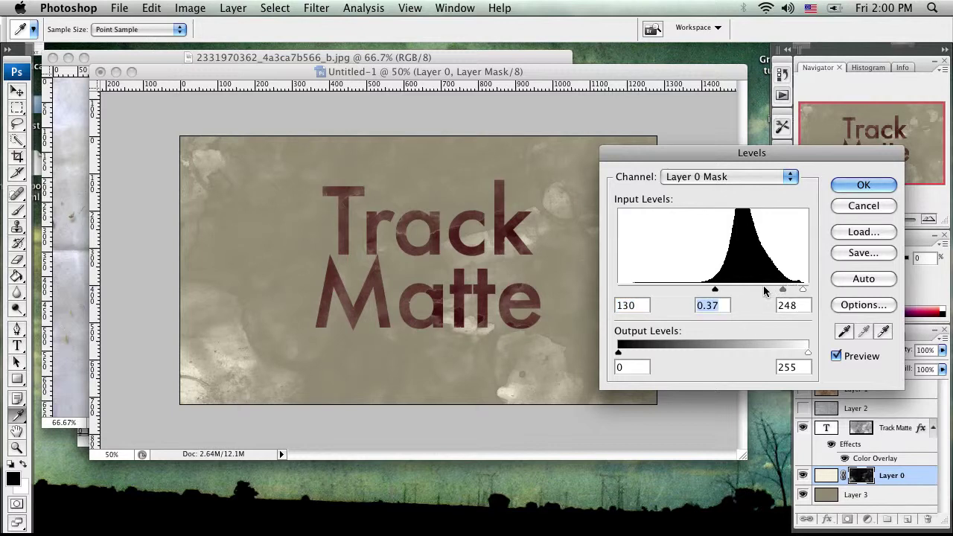
{"action": "left_click_drag", "start_coordinate": [713, 290], "coordinate": [665, 291]}
{"action": "left_click_drag", "start_coordinate": [773, 292], "coordinate": [731, 289]}
{"action": "left_click", "coordinate": [871, 189]}
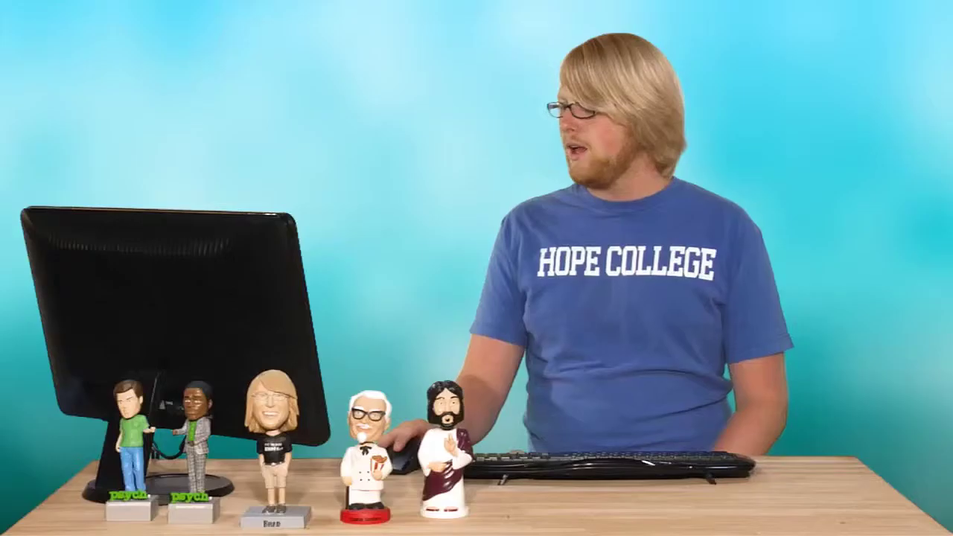